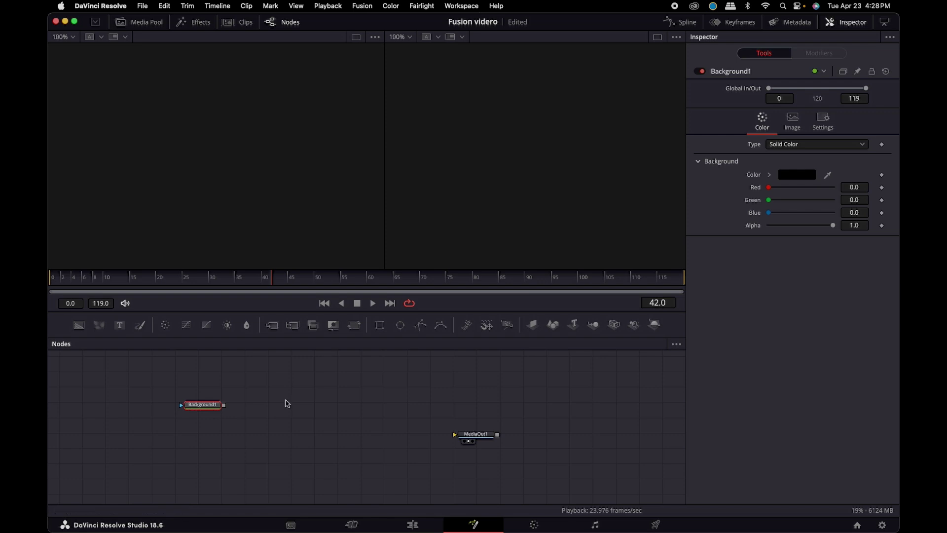
- Make Background1 light grey (0.878431) and route it through a new MultiMerge1 into MediaOut1
{"action": "left_click", "coordinate": [791, 177]}
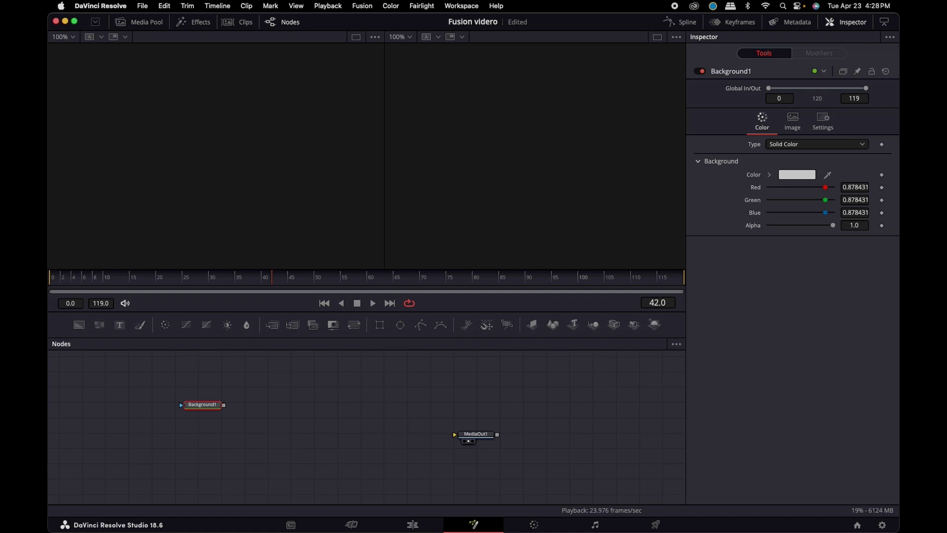
{"action": "left_click_drag", "start_coordinate": [199, 410], "coordinate": [194, 409]}
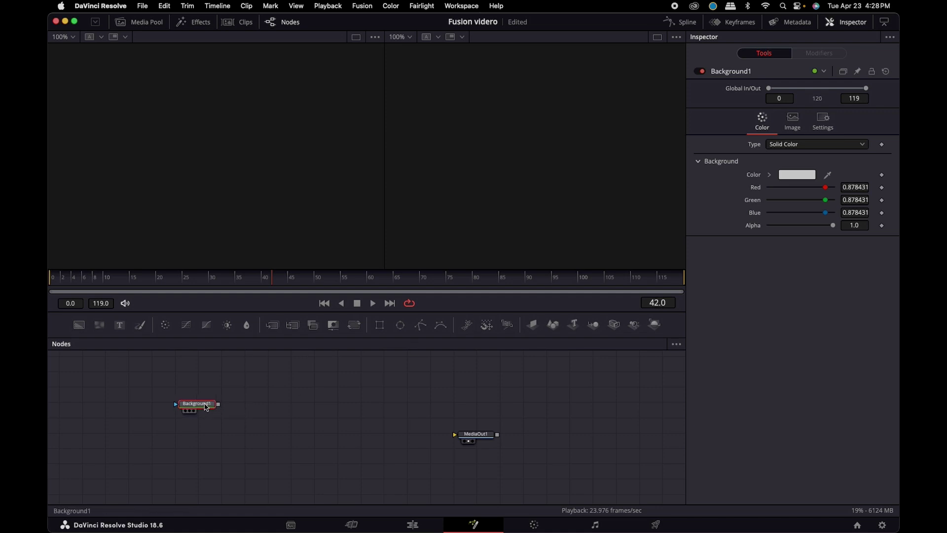
{"action": "left_click", "coordinate": [298, 329]}
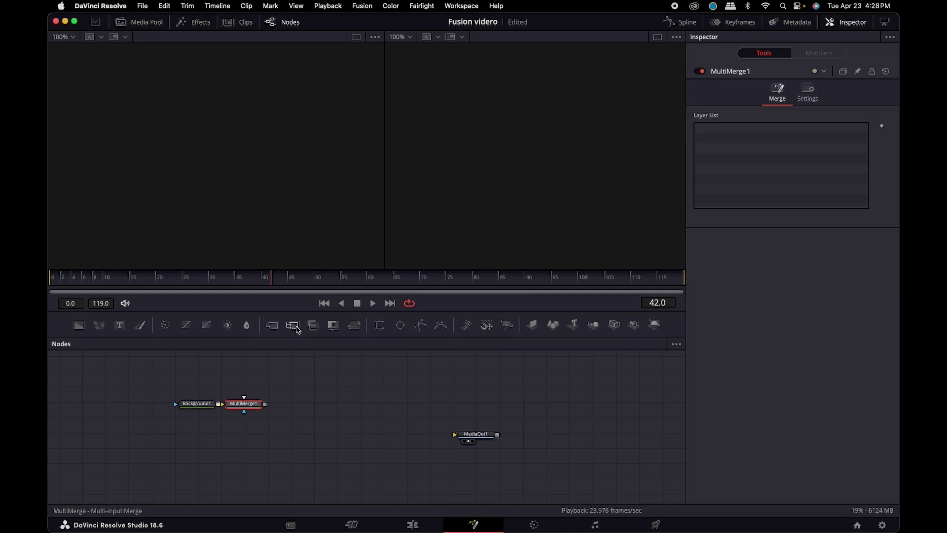
{"action": "left_click_drag", "start_coordinate": [255, 405], "coordinate": [466, 438]}
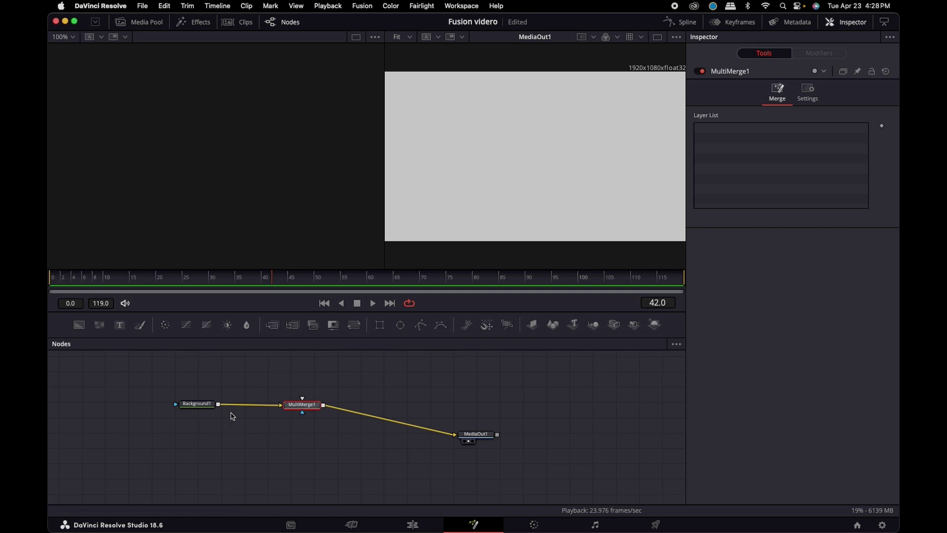
{"action": "left_click_drag", "start_coordinate": [209, 404], "coordinate": [176, 400]}
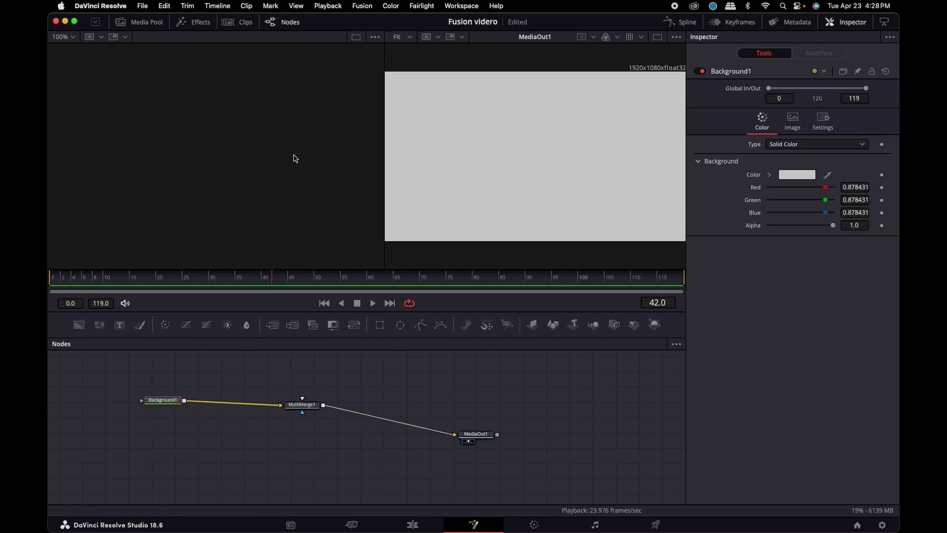
- Import Evergreenlogo 2.psd from the GFX folder using Fusion > Import > PSD
{"action": "left_click", "coordinate": [362, 6]}
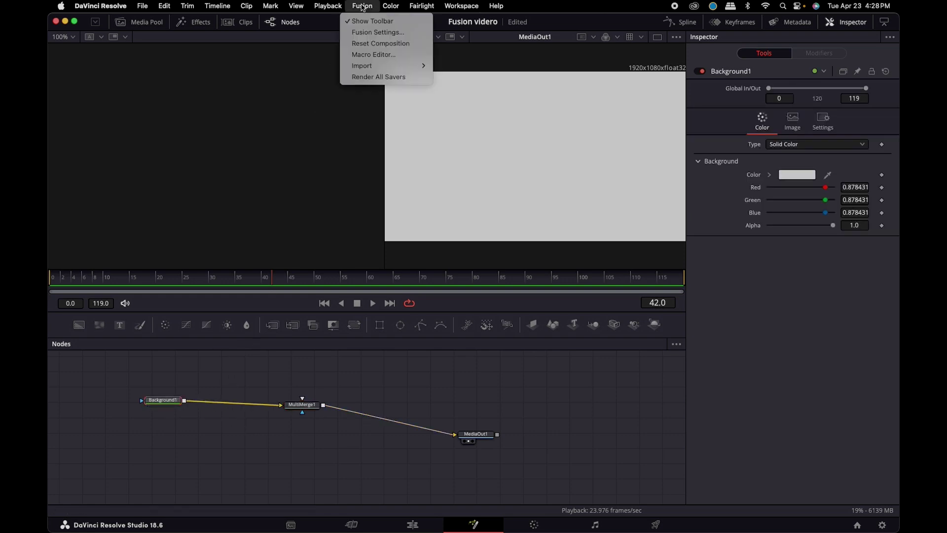
{"action": "mouse_move", "coordinate": [365, 66]}
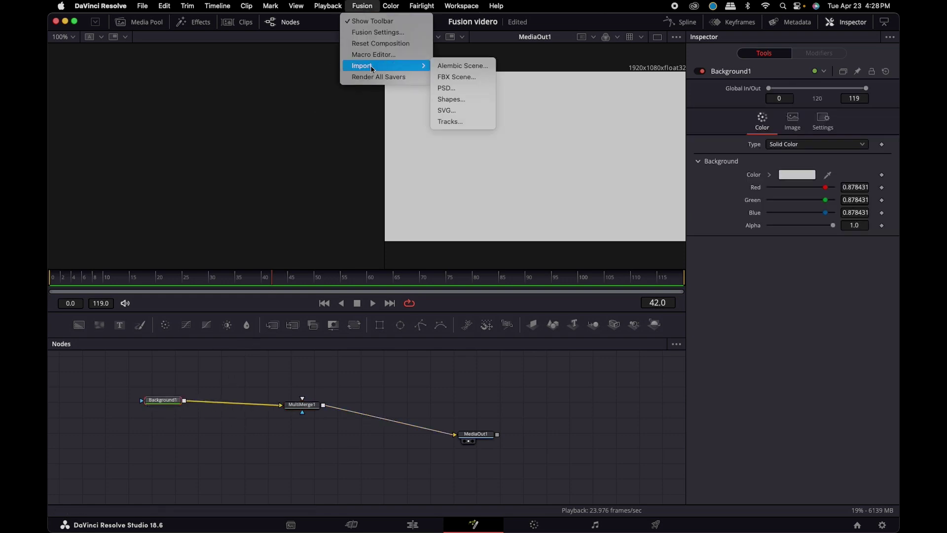
{"action": "left_click", "coordinate": [467, 88]}
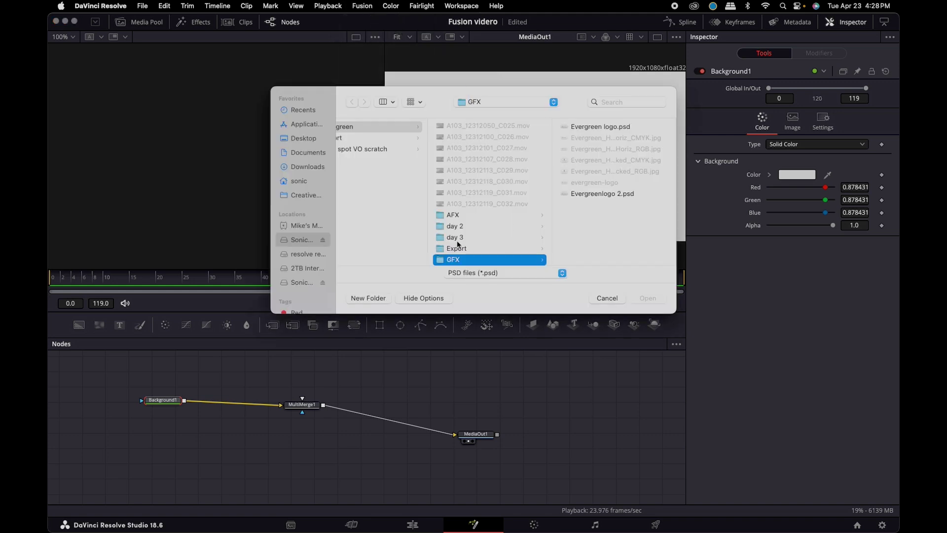
{"action": "left_click", "coordinate": [626, 193]}
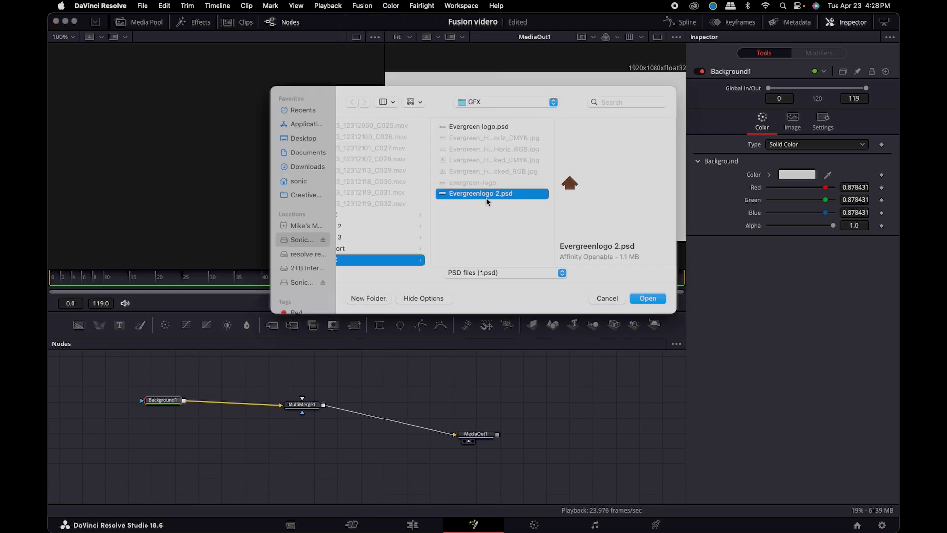
{"action": "left_click", "coordinate": [648, 298]}
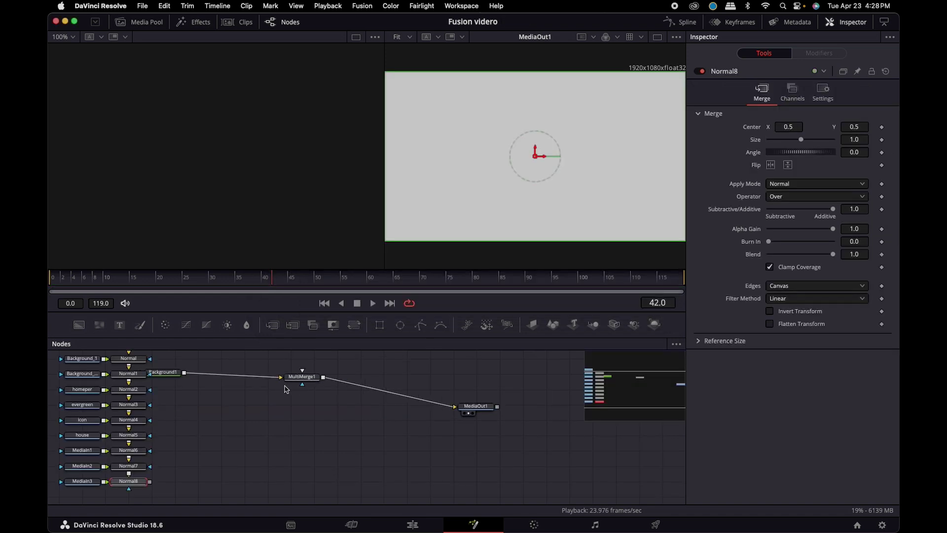
- Pan around the imported layer nodes and select the PSD's Background layer node
{"action": "scroll", "coordinate": [291, 391], "scroll_direction": "left", "scroll_amount": 5}
{"action": "scroll", "coordinate": [291, 390], "scroll_direction": "up", "scroll_amount": 2}
{"action": "scroll", "coordinate": [302, 393], "scroll_direction": "left", "scroll_amount": 2}
{"action": "scroll", "coordinate": [303, 393], "scroll_direction": "down", "scroll_amount": 2}
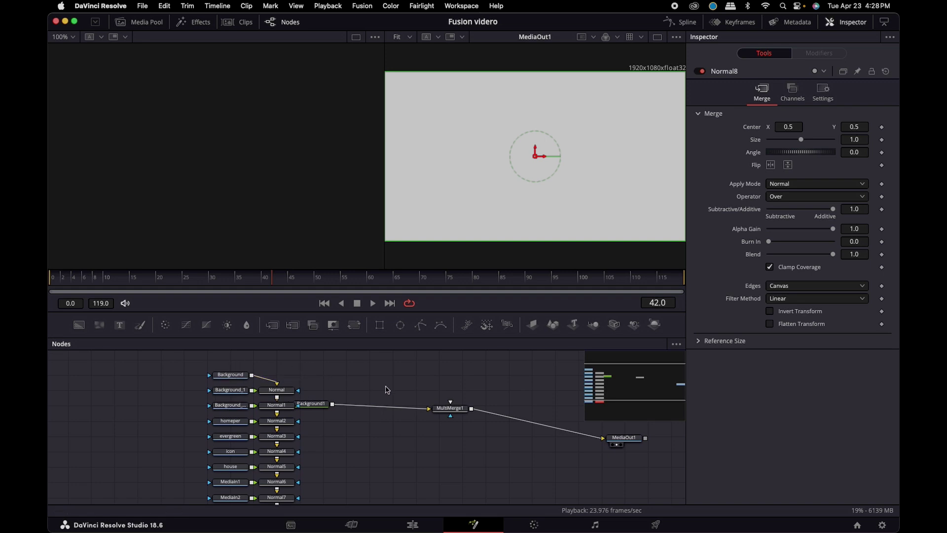
{"action": "scroll", "coordinate": [386, 390], "scroll_direction": "down", "scroll_amount": 1}
{"action": "left_click_drag", "start_coordinate": [321, 396], "coordinate": [387, 392]}
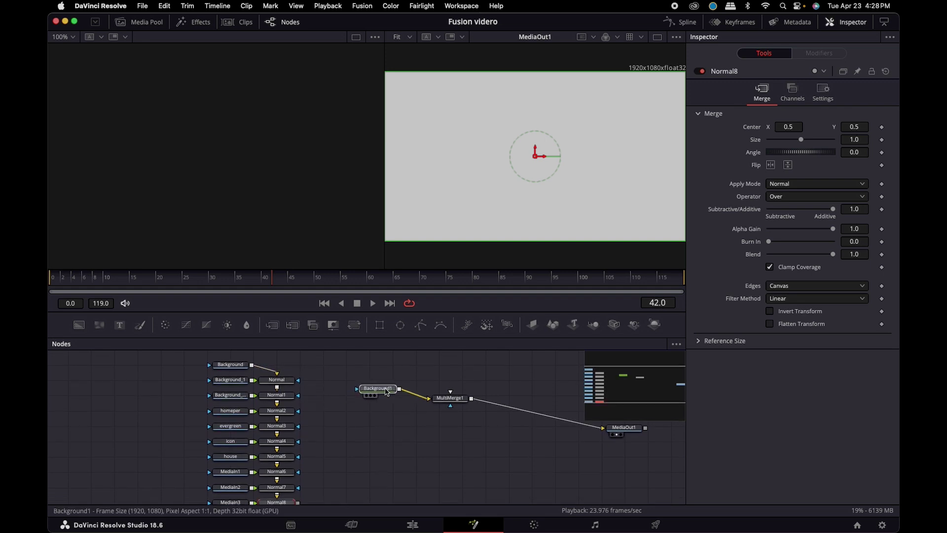
{"action": "scroll", "coordinate": [237, 370], "scroll_direction": "up", "scroll_amount": 1}
{"action": "left_click", "coordinate": [233, 368]}
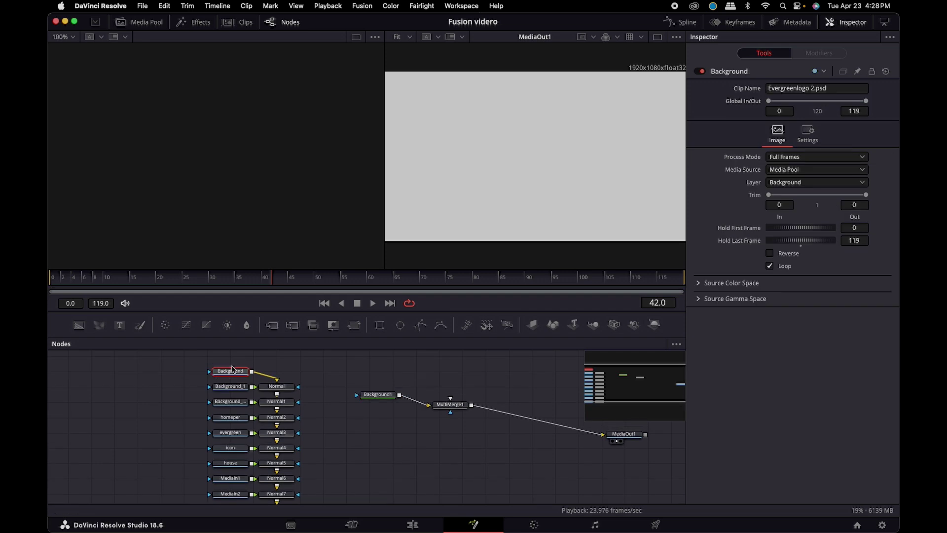
- Delete the Background, Background_1 and remaining background layer nodes
{"action": "key", "text": "Delete"}
{"action": "left_click", "coordinate": [229, 387]}
{"action": "key", "text": "Delete"}
{"action": "left_click", "coordinate": [231, 403]}
{"action": "key", "text": "Delete"}
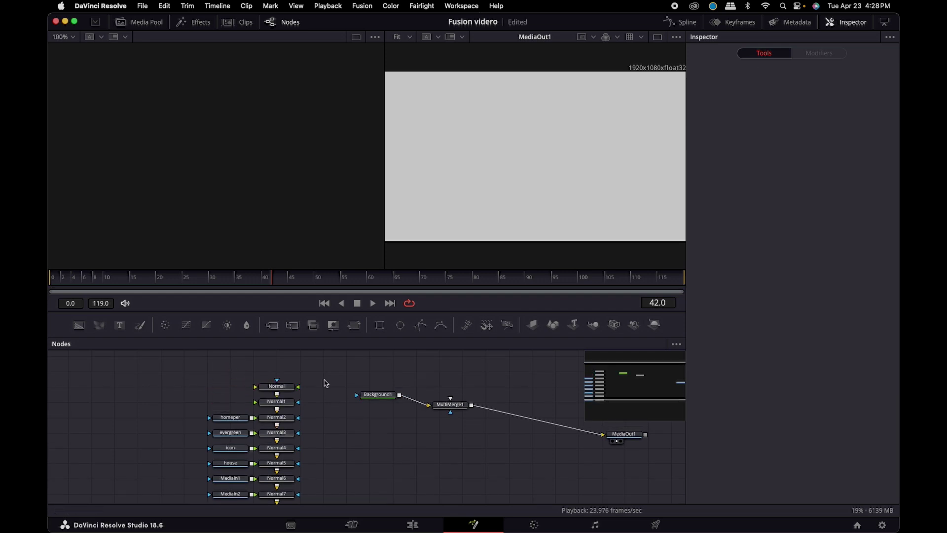
- Box-select the Normal through Normal8 merge nodes and delete them
{"action": "scroll", "coordinate": [325, 387], "scroll_direction": "right", "scroll_amount": 1}
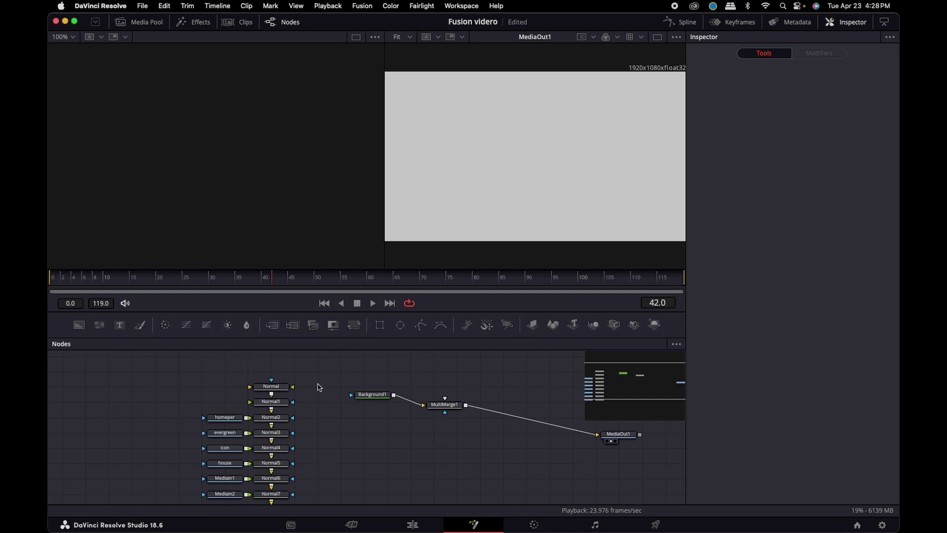
{"action": "scroll", "coordinate": [316, 422], "scroll_direction": "down", "scroll_amount": 3}
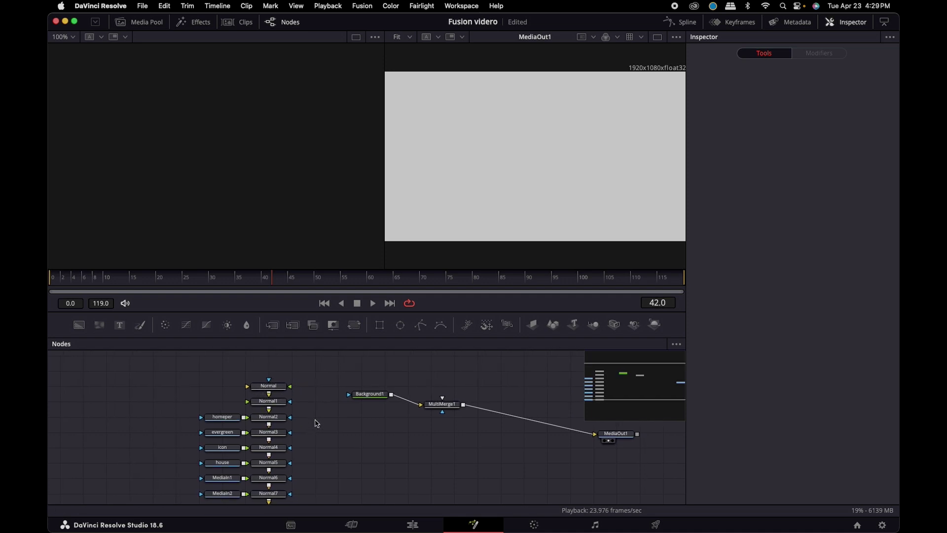
{"action": "scroll", "coordinate": [316, 423], "scroll_direction": "down", "scroll_amount": 2}
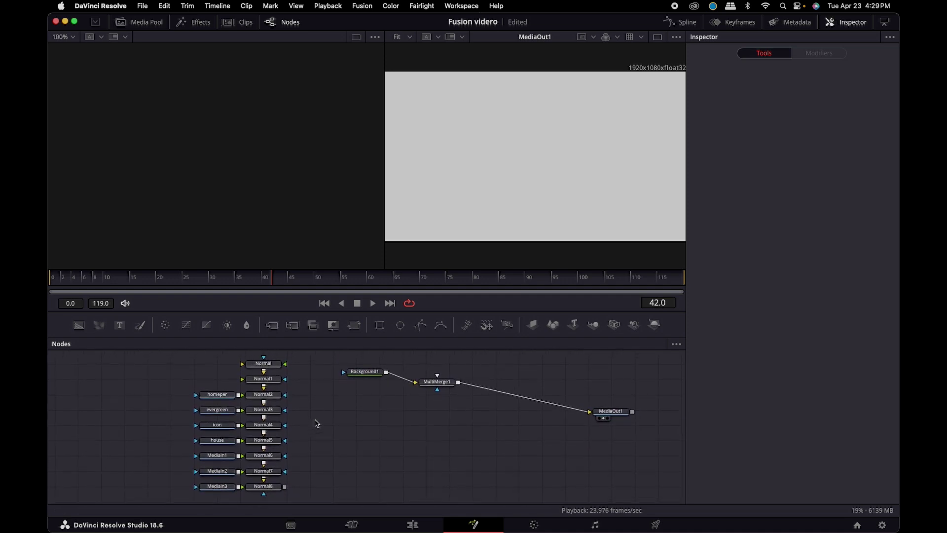
{"action": "left_click_drag", "start_coordinate": [315, 357], "coordinate": [269, 503]}
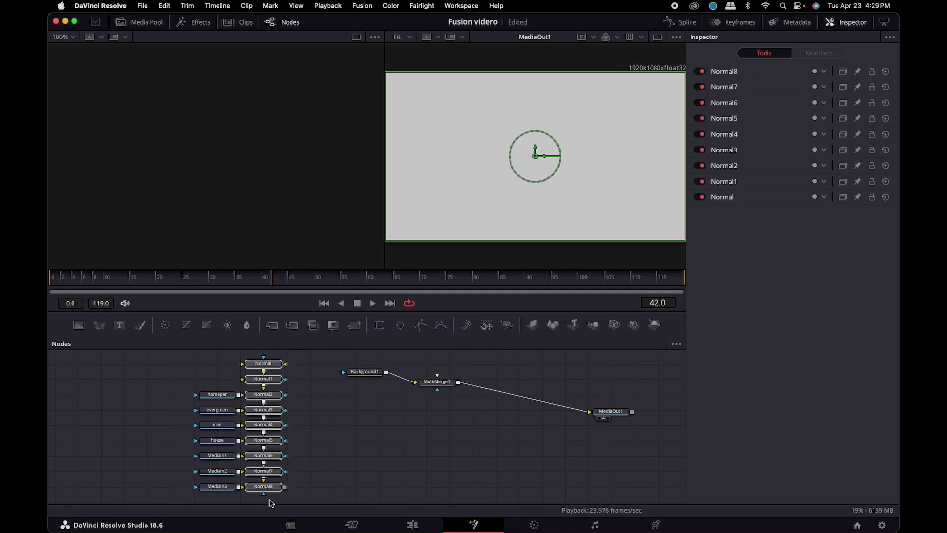
{"action": "key", "text": "Delete"}
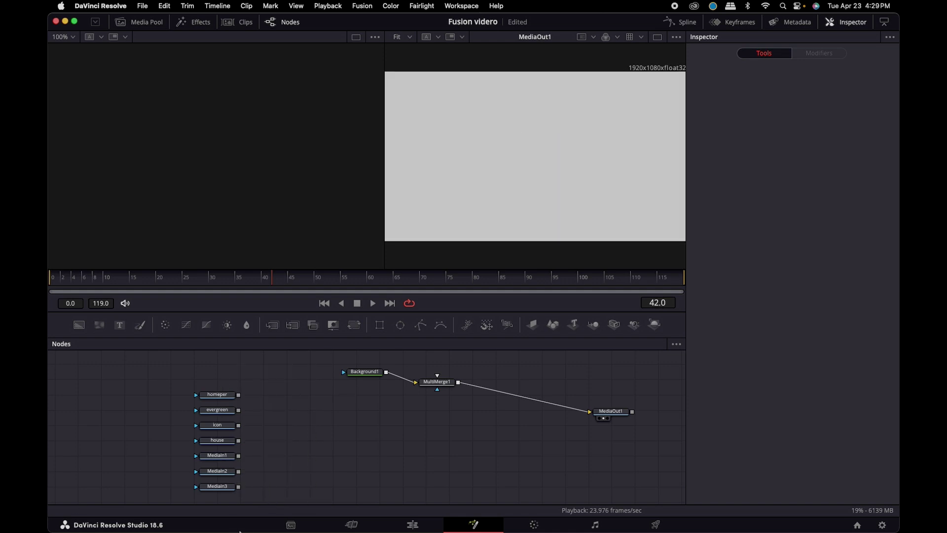
- Connect homeper, evergreen and house into MultiMerge1, and delete the icon layer node
{"action": "left_click_drag", "start_coordinate": [238, 395], "coordinate": [371, 401]}
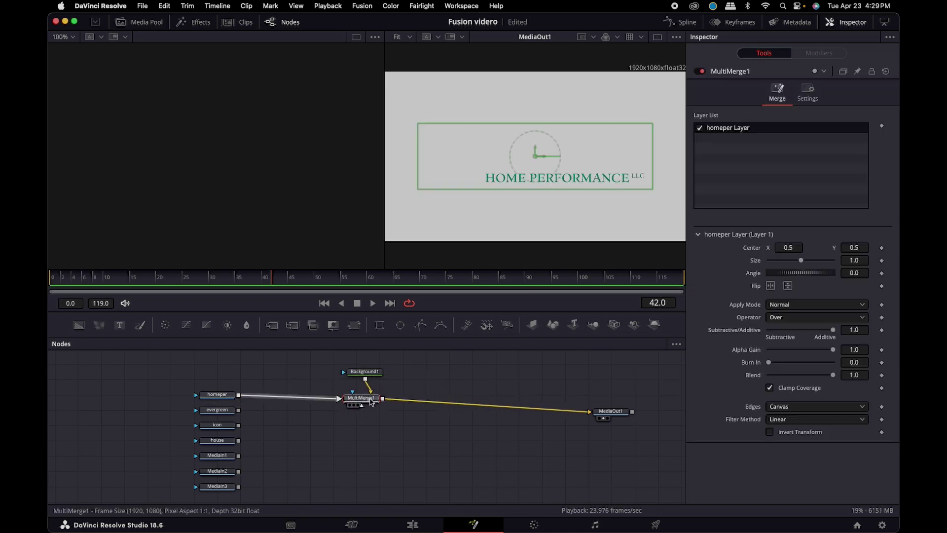
{"action": "left_click_drag", "start_coordinate": [239, 410], "coordinate": [366, 401]}
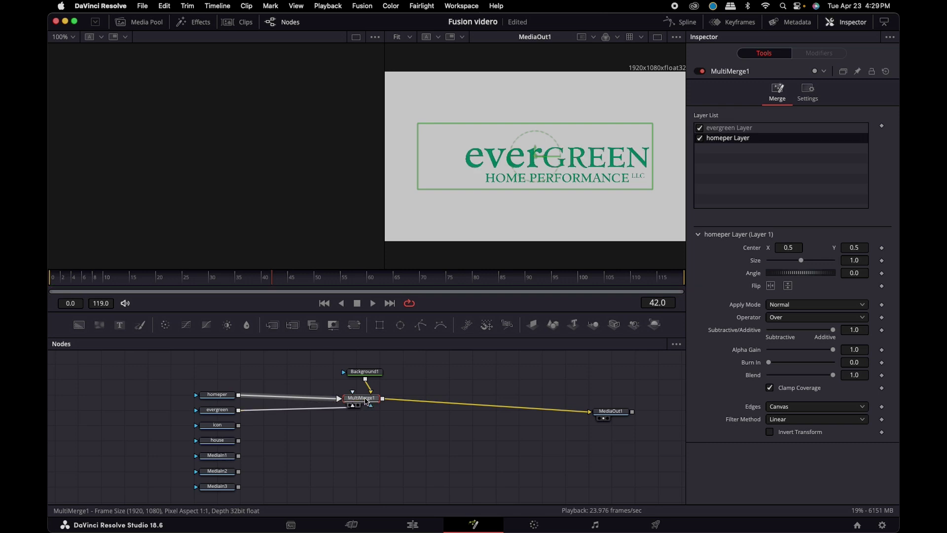
{"action": "left_click_drag", "start_coordinate": [238, 425], "coordinate": [361, 402]}
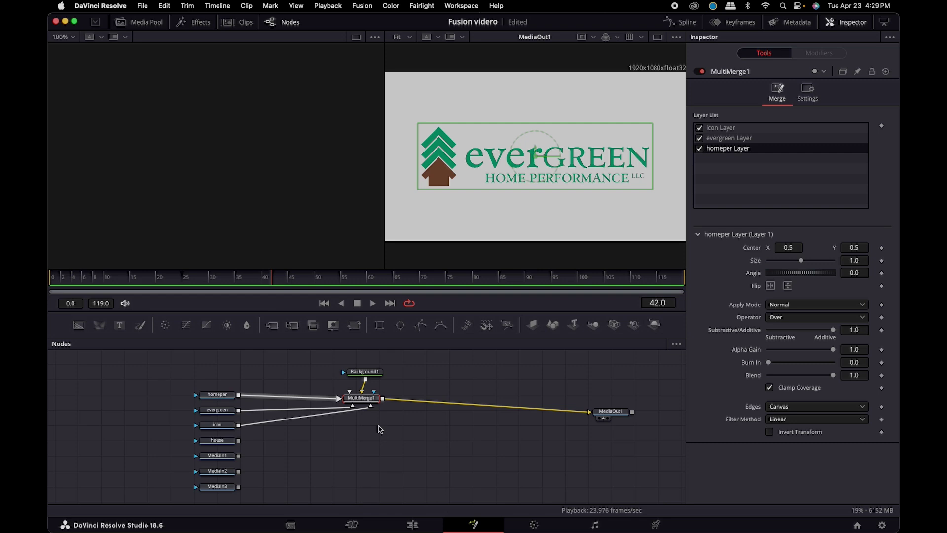
{"action": "left_click_drag", "start_coordinate": [372, 405], "coordinate": [315, 427]}
{"action": "left_click", "coordinate": [222, 427]}
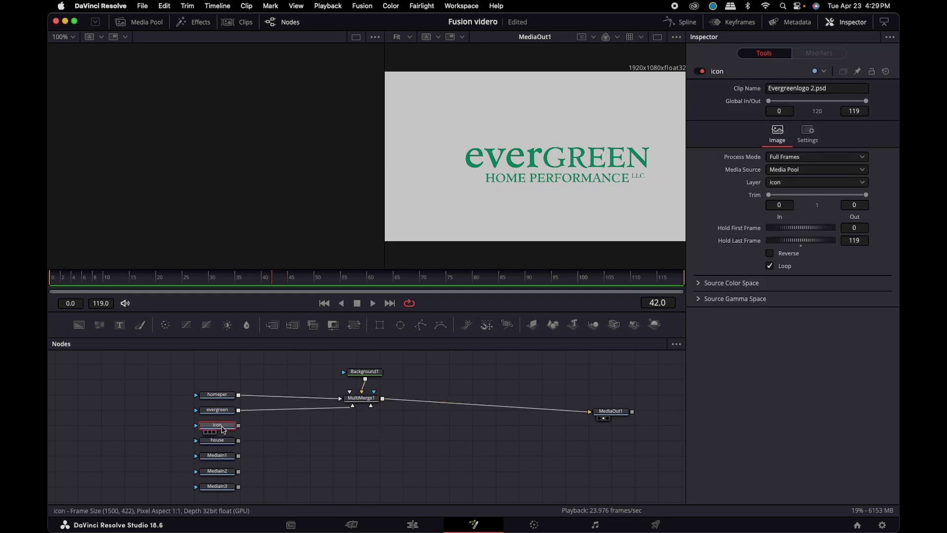
{"action": "key", "text": "Delete"}
{"action": "left_click_drag", "start_coordinate": [239, 440], "coordinate": [356, 402]}
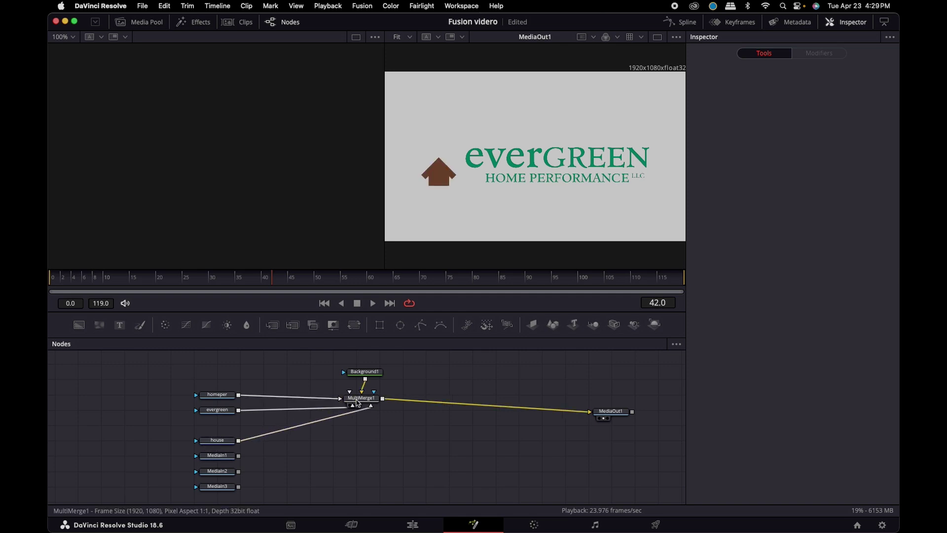
- Rename the first MediaIn layer node to roof1, previewing it in the left viewer
{"action": "left_click", "coordinate": [223, 459]}
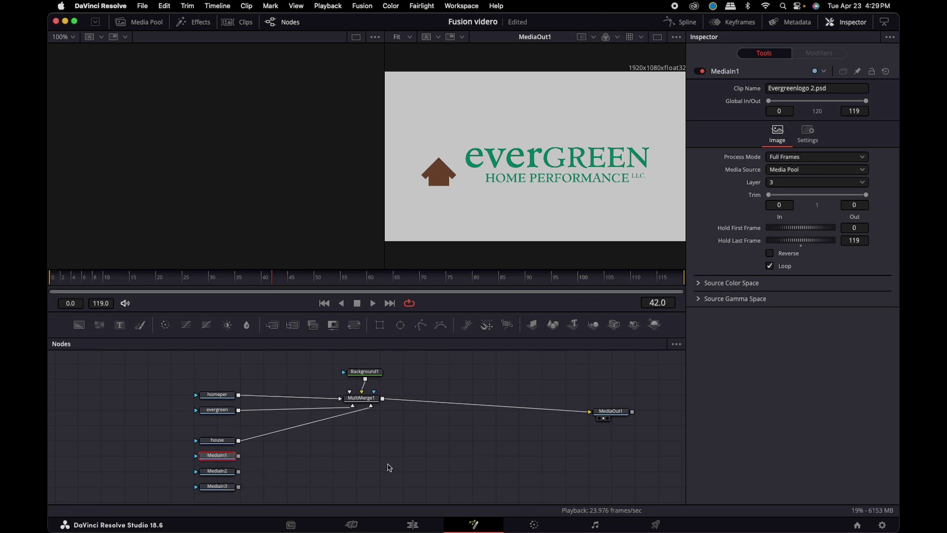
{"action": "key", "text": "1"}
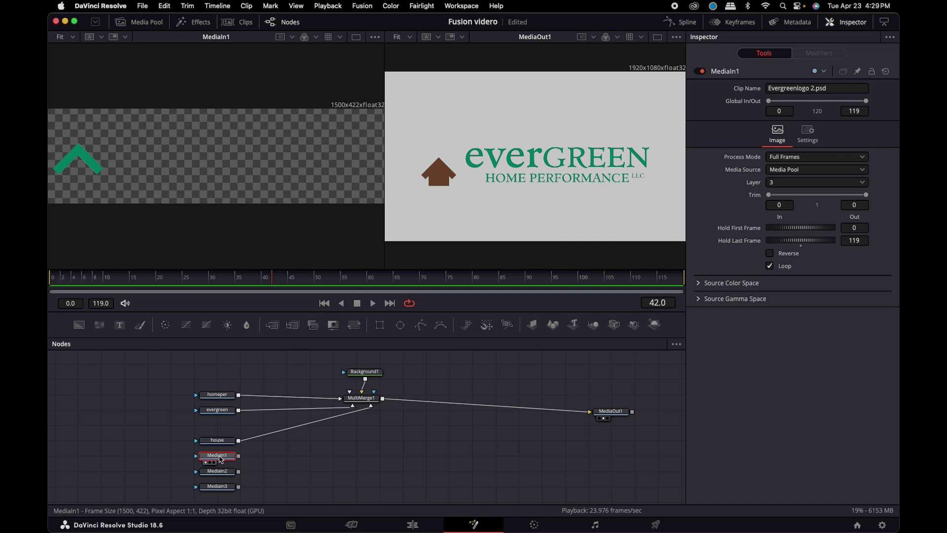
{"action": "mouse_move", "coordinate": [220, 459]}
{"action": "key", "text": "F2"}
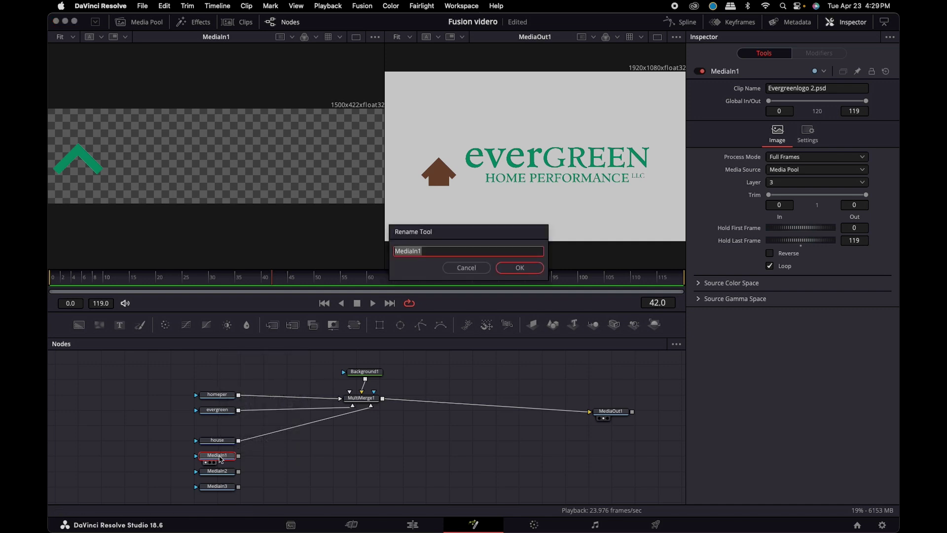
{"action": "type", "text": "roof 1"}
{"action": "key", "text": "Return"}
- Rename the next two media nodes to roof2 and roof3
{"action": "left_click", "coordinate": [218, 473]}
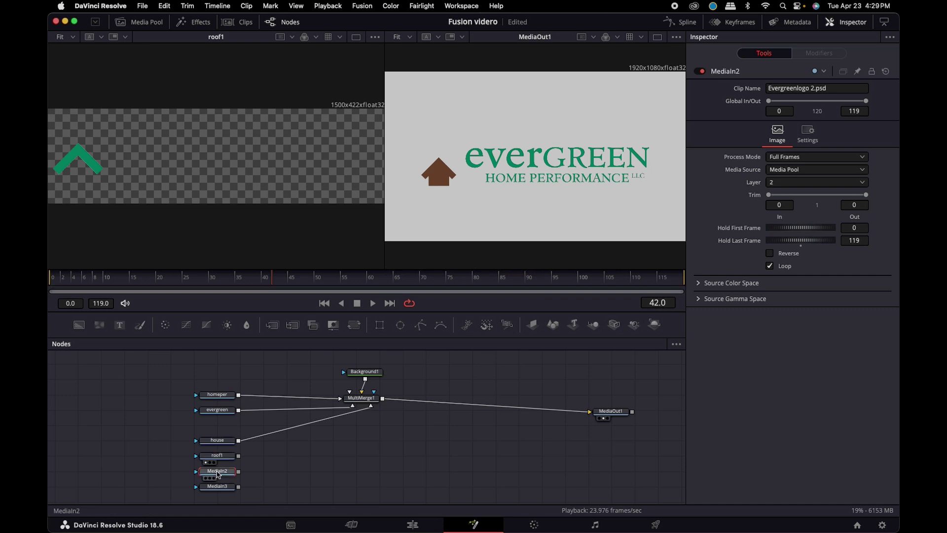
{"action": "key", "text": "F2"}
{"action": "type", "text": "roof 2"}
{"action": "key", "text": "Return"}
{"action": "left_click", "coordinate": [217, 487]}
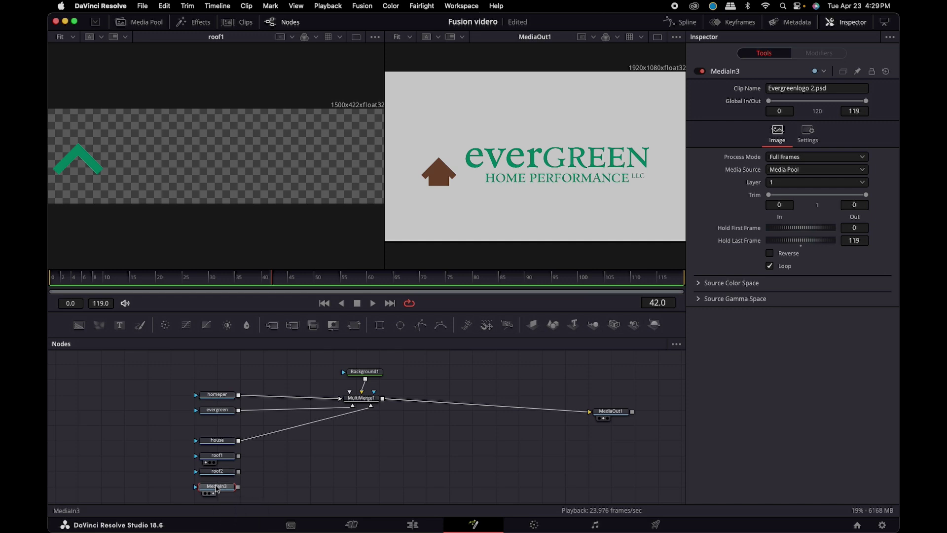
{"action": "key", "text": "F2"}
{"action": "type", "text": "roof 3"}
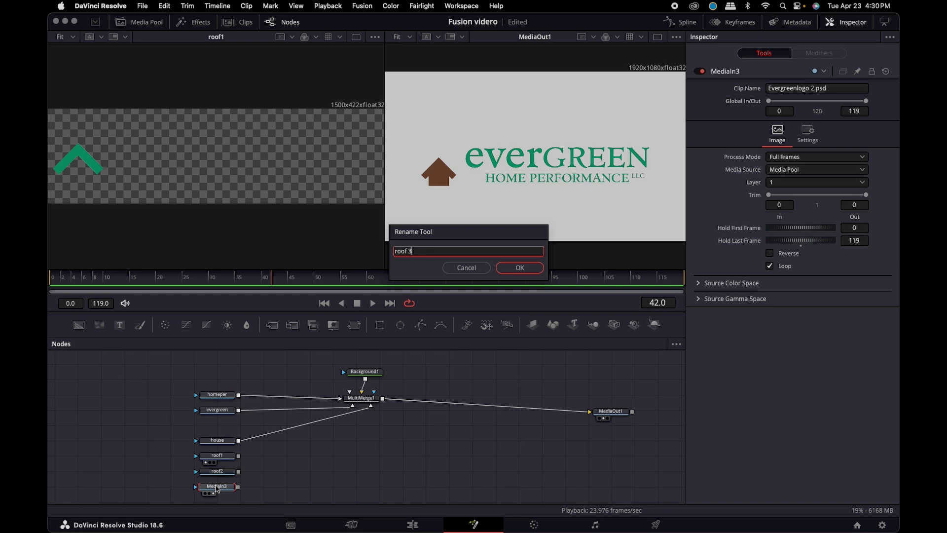
{"action": "key", "text": "Return"}
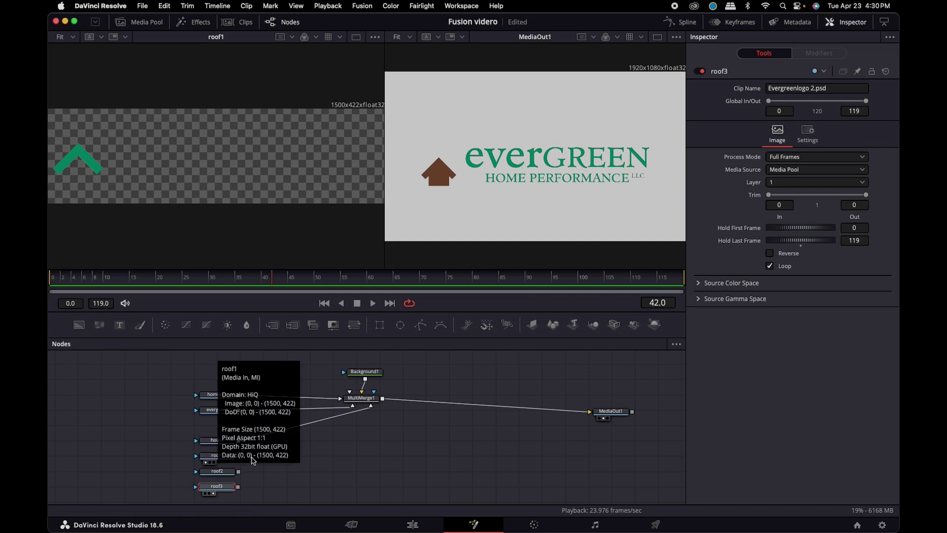
- Wire roof1, roof2 and roof3 into MultiMerge1 and tidy the node layout
{"action": "left_click_drag", "start_coordinate": [361, 400], "coordinate": [401, 414]}
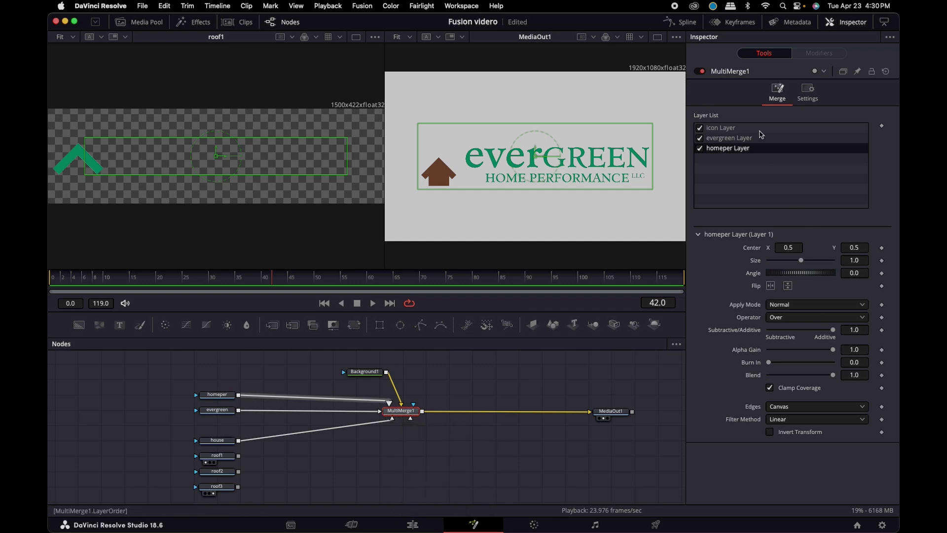
{"action": "left_click_drag", "start_coordinate": [239, 455], "coordinate": [402, 414]}
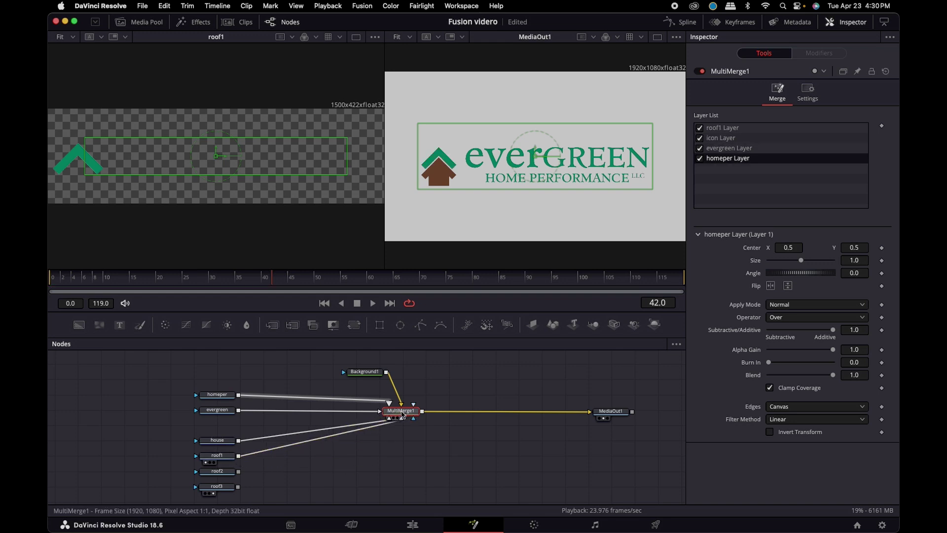
{"action": "left_click_drag", "start_coordinate": [238, 471], "coordinate": [402, 413]}
{"action": "left_click_drag", "start_coordinate": [238, 486], "coordinate": [409, 413]}
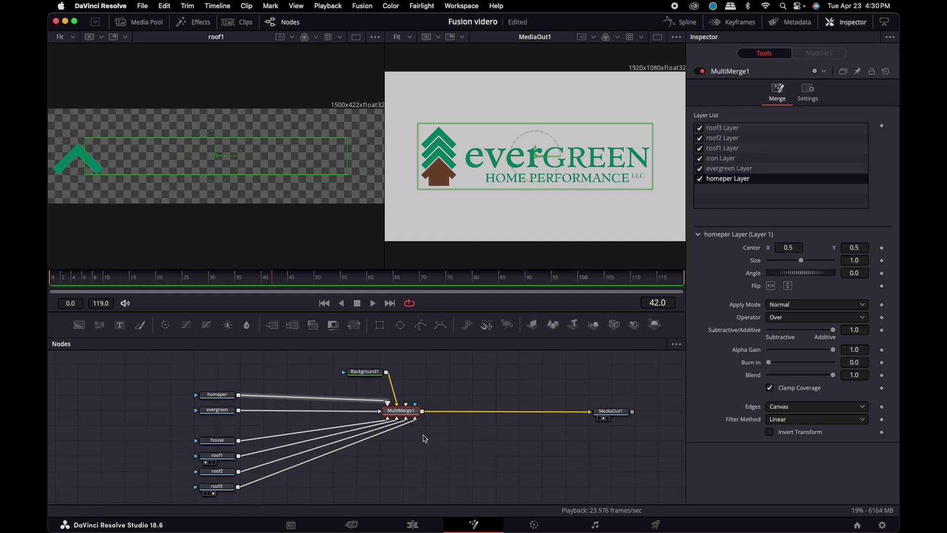
{"action": "left_click_drag", "start_coordinate": [410, 413], "coordinate": [419, 442]}
{"action": "left_click_drag", "start_coordinate": [359, 371], "coordinate": [306, 367]}
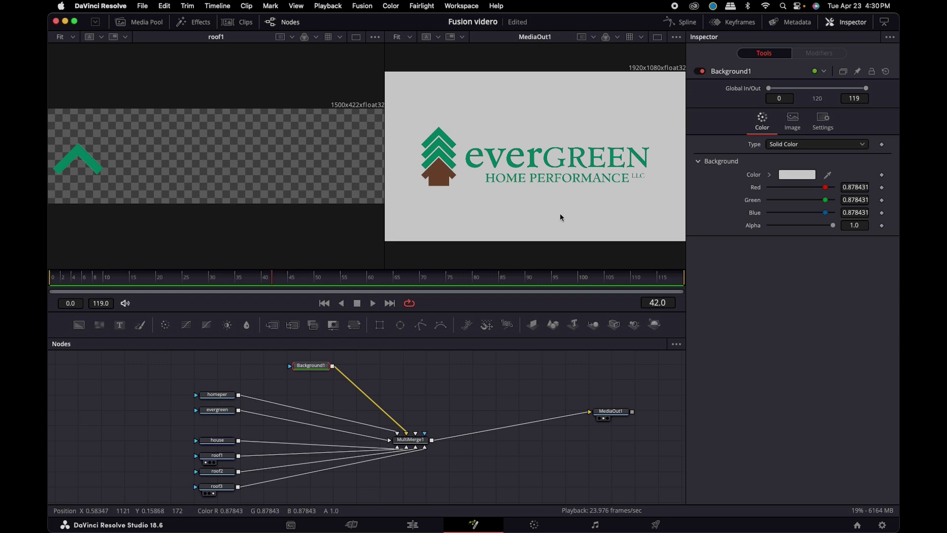
- Save with Cmd+S, review MultiMerge1's roof3 layer settings, and reposition Background1
{"action": "key", "text": "super+s"}
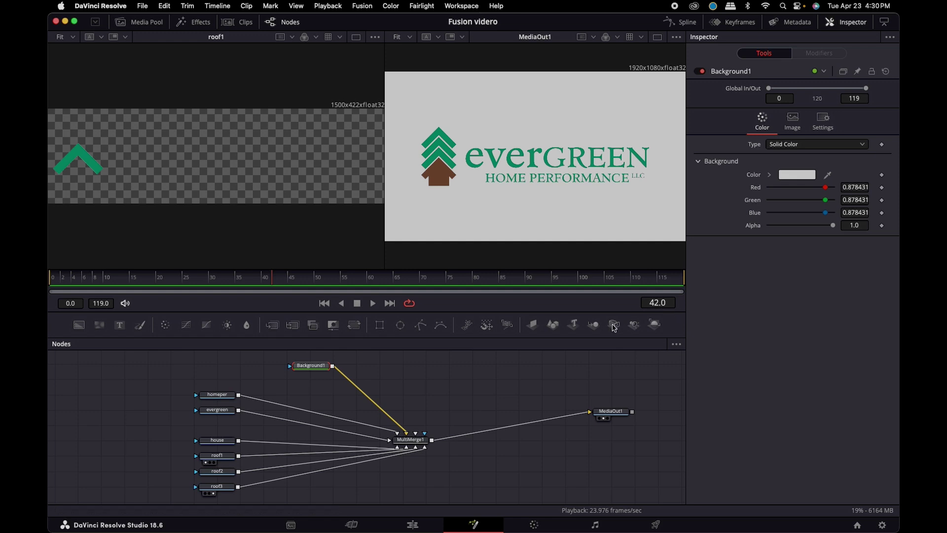
{"action": "left_click", "coordinate": [410, 440]}
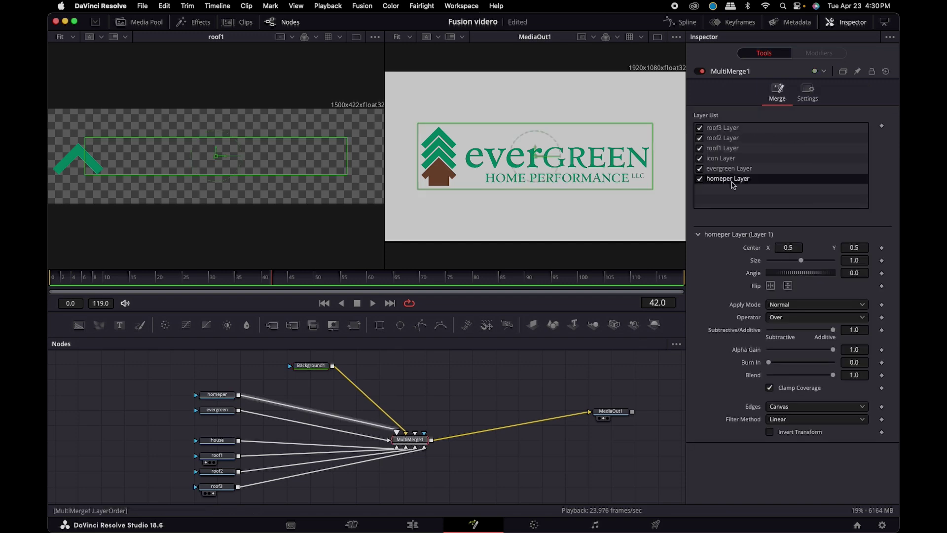
{"action": "left_click", "coordinate": [723, 128]}
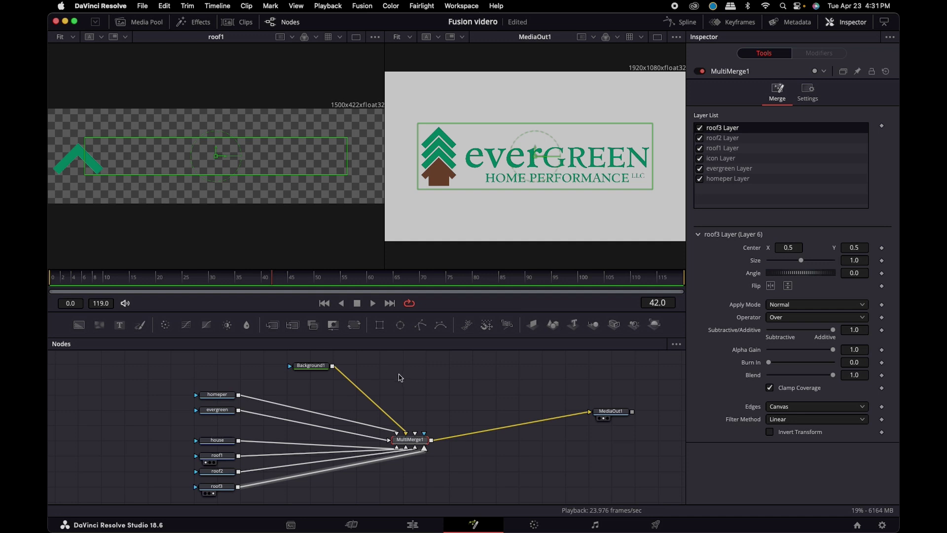
{"action": "left_click_drag", "start_coordinate": [320, 367], "coordinate": [355, 369]}
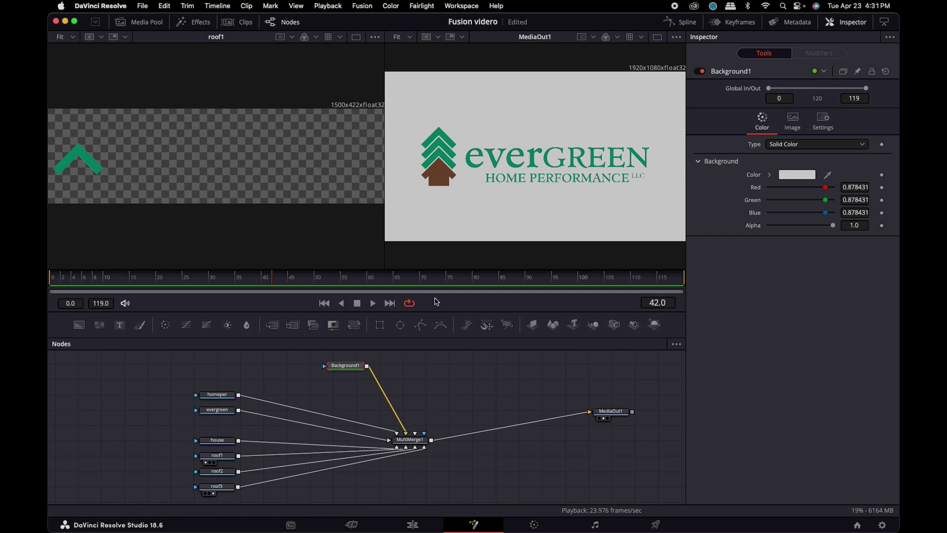
{"action": "left_click_drag", "start_coordinate": [345, 370], "coordinate": [271, 378]}
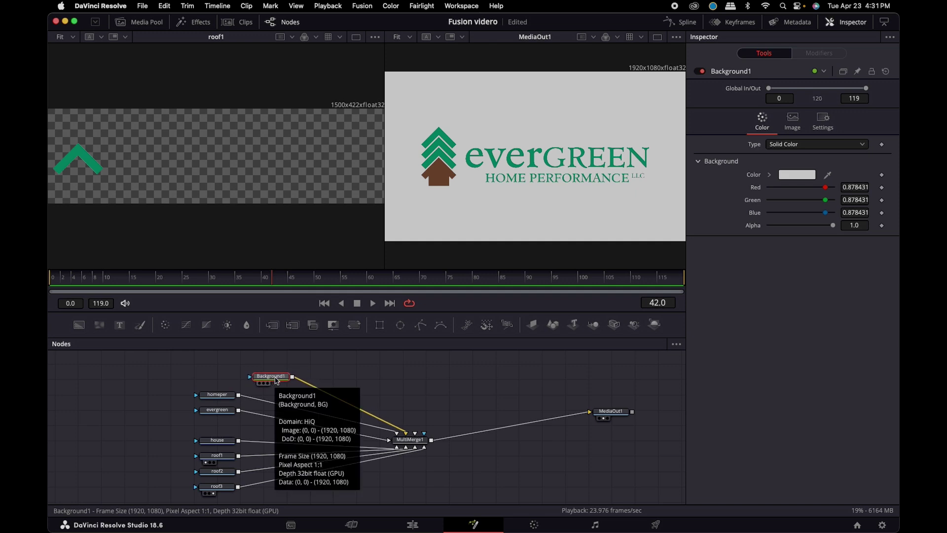
- Duplicate Background1, delete the extra Merge1, and wire a Rectangle-masked copy into MultiMerge1's effect mask
{"action": "key", "text": "super+c"}
{"action": "key", "text": "super+v"}
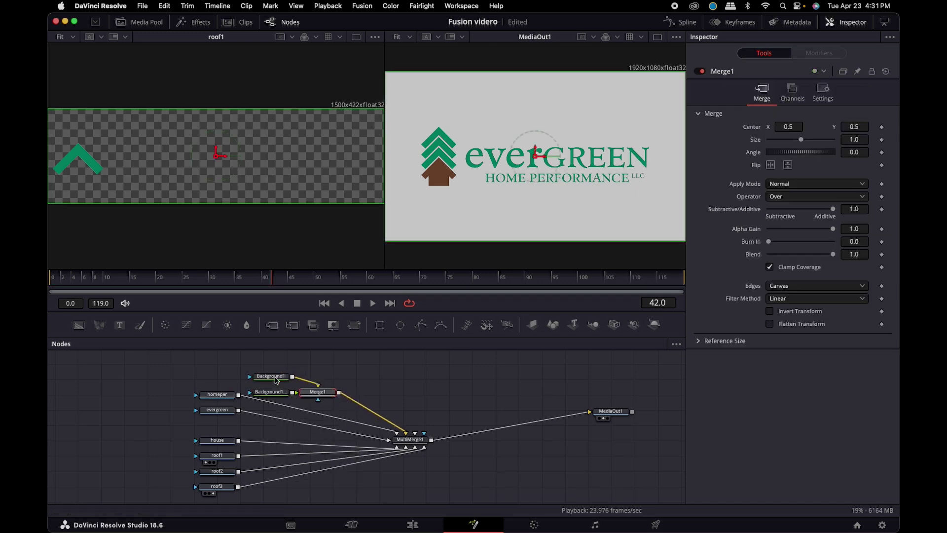
{"action": "left_click_drag", "start_coordinate": [321, 396], "coordinate": [399, 384]}
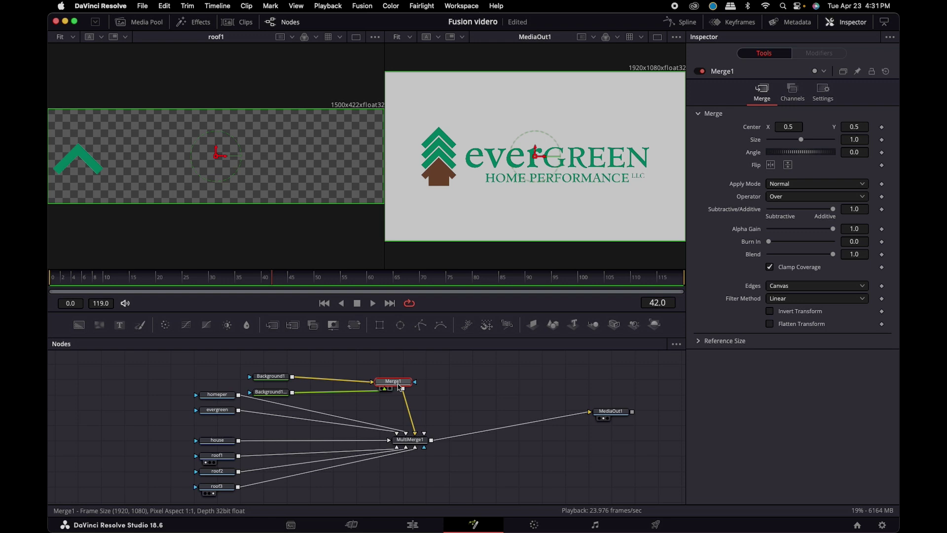
{"action": "key", "text": "Delete"}
{"action": "left_click_drag", "start_coordinate": [266, 393], "coordinate": [390, 382]}
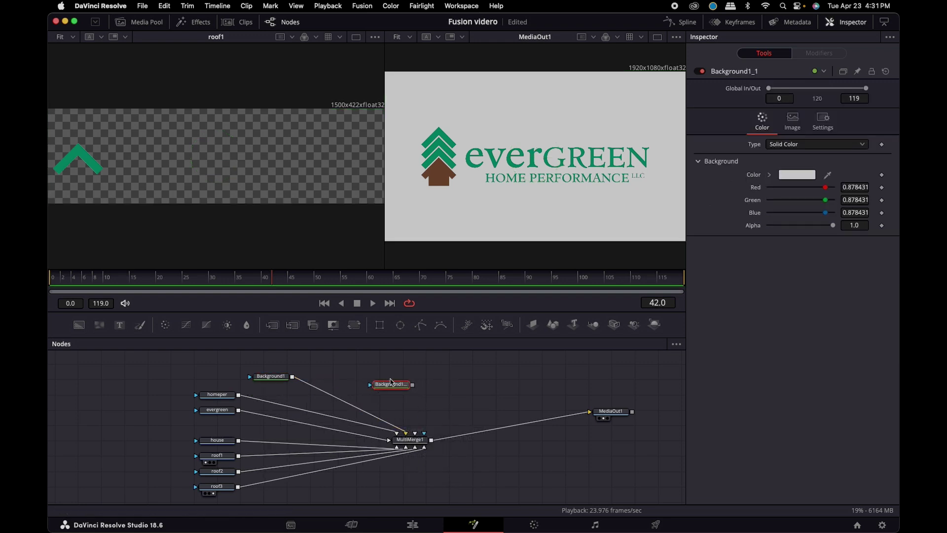
{"action": "left_click", "coordinate": [383, 329]}
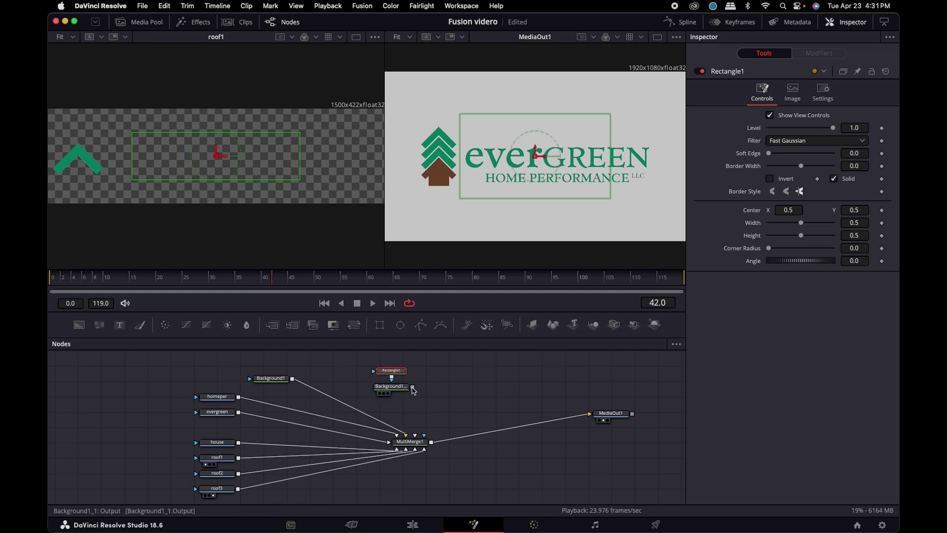
{"action": "left_click_drag", "start_coordinate": [415, 392], "coordinate": [425, 437]}
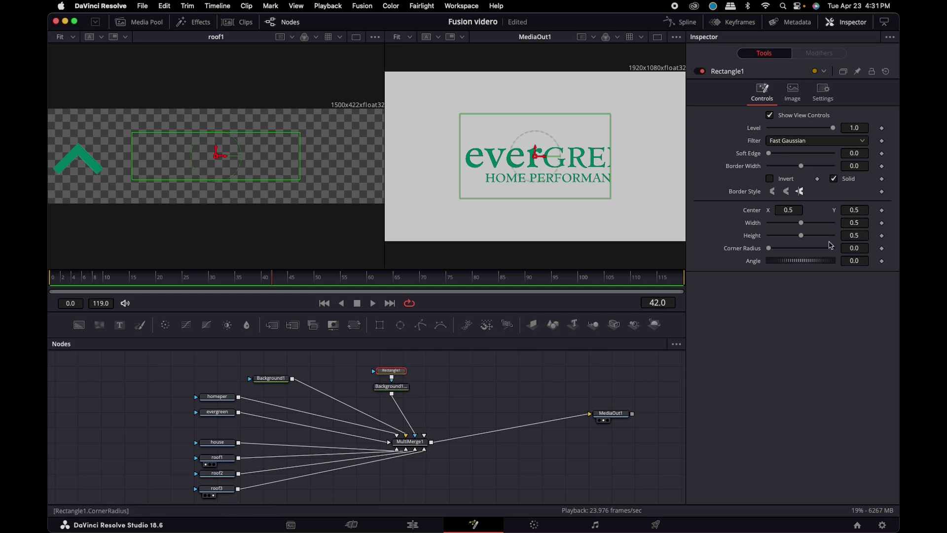
- Invert Rectangle1 and shrink it to a narrow strip centred at X 0.596121, Y 0.700598 over 'GR'
{"action": "left_click", "coordinate": [771, 179]}
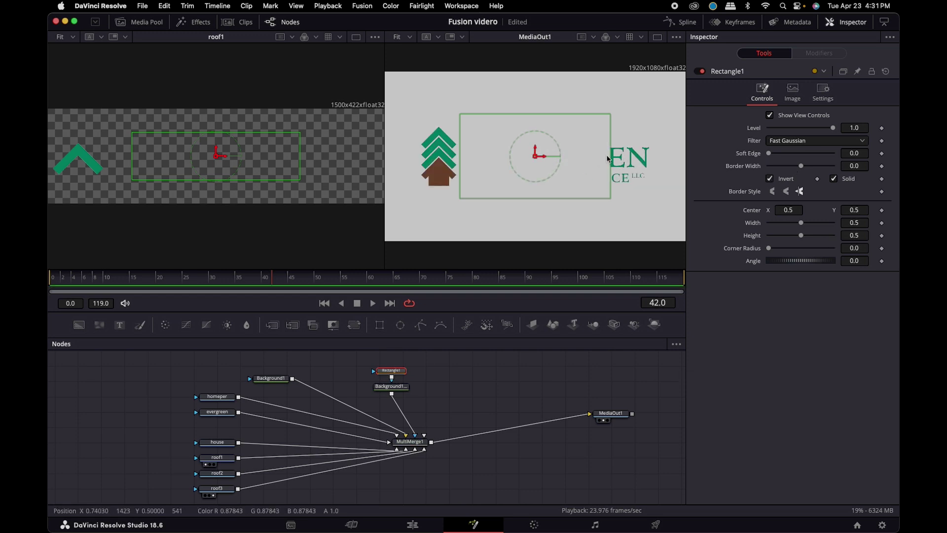
{"action": "left_click_drag", "start_coordinate": [608, 158], "coordinate": [443, 114]}
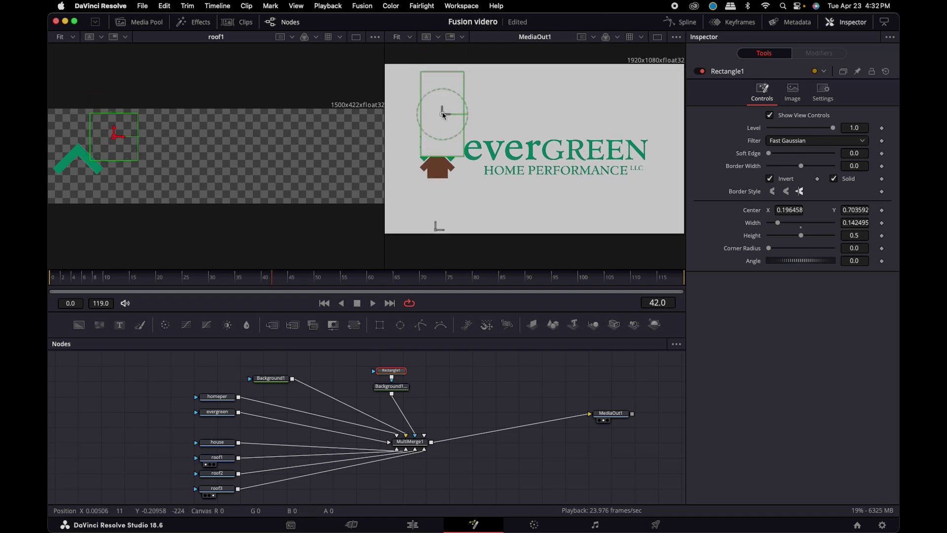
{"action": "left_click_drag", "start_coordinate": [443, 115], "coordinate": [562, 114]}
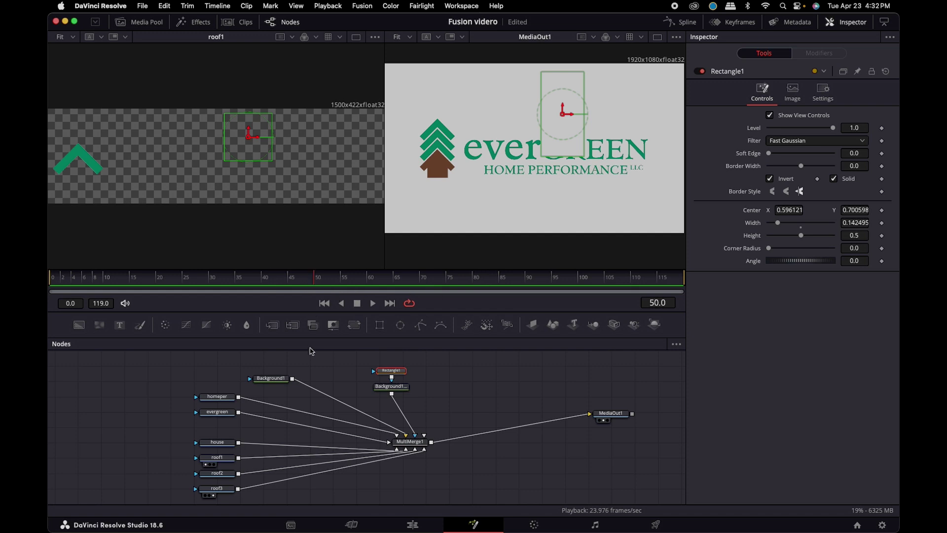
{"action": "left_click", "coordinate": [217, 397]}
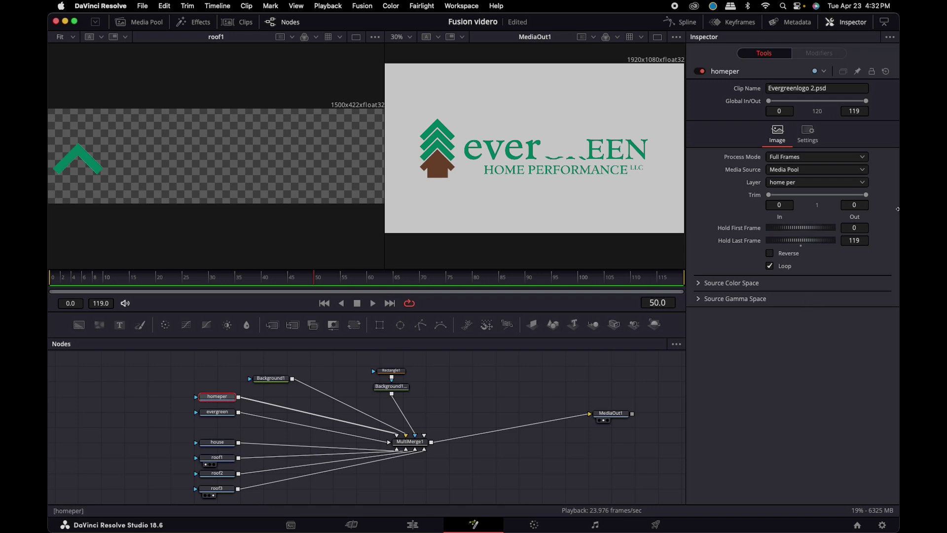
- Add Center keyframes in MultiMerge1's Layer List, including evergreen and homeper at frame 50
{"action": "left_click", "coordinate": [412, 442]}
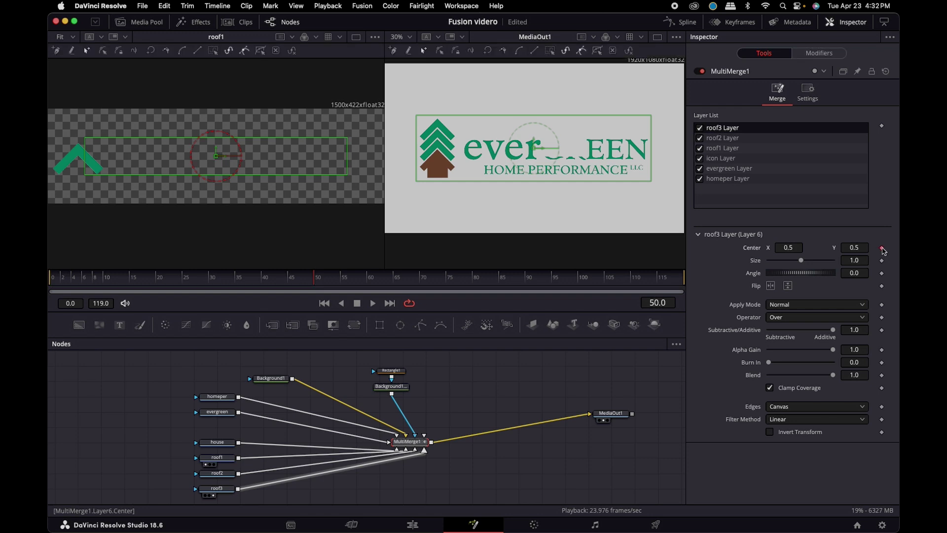
{"action": "left_click", "coordinate": [734, 138]}
{"action": "left_click", "coordinate": [882, 248]}
{"action": "left_click", "coordinate": [711, 149]}
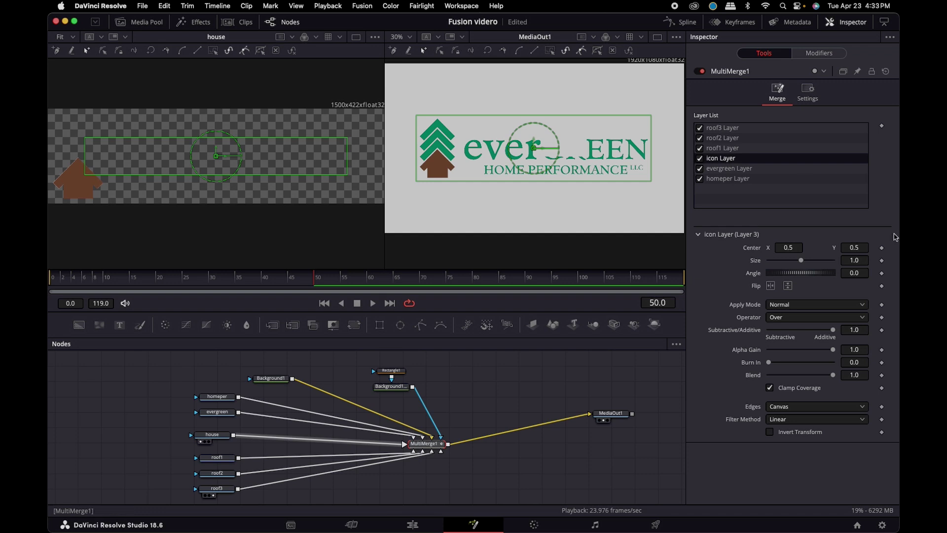
{"action": "left_click", "coordinate": [882, 248]}
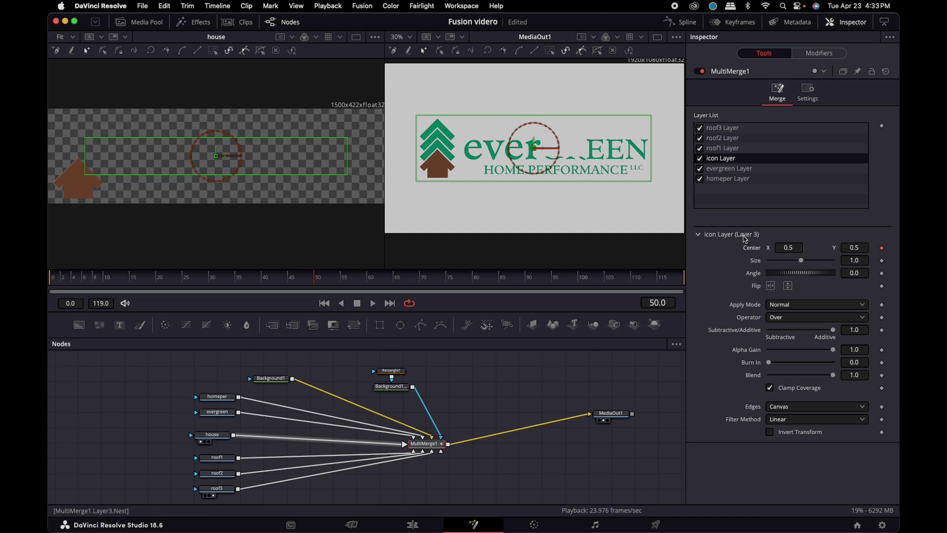
{"action": "left_click", "coordinate": [730, 169]}
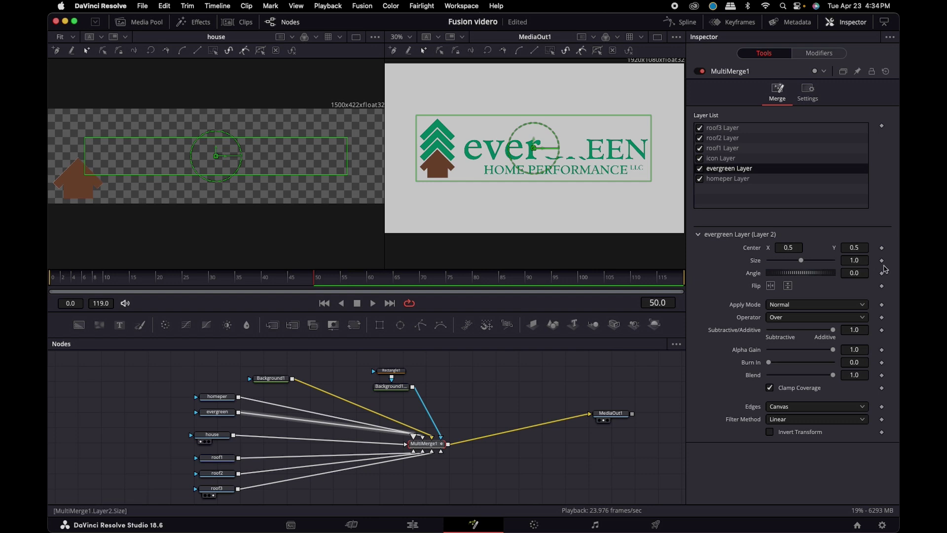
{"action": "left_click", "coordinate": [882, 247]}
{"action": "left_click", "coordinate": [741, 181]}
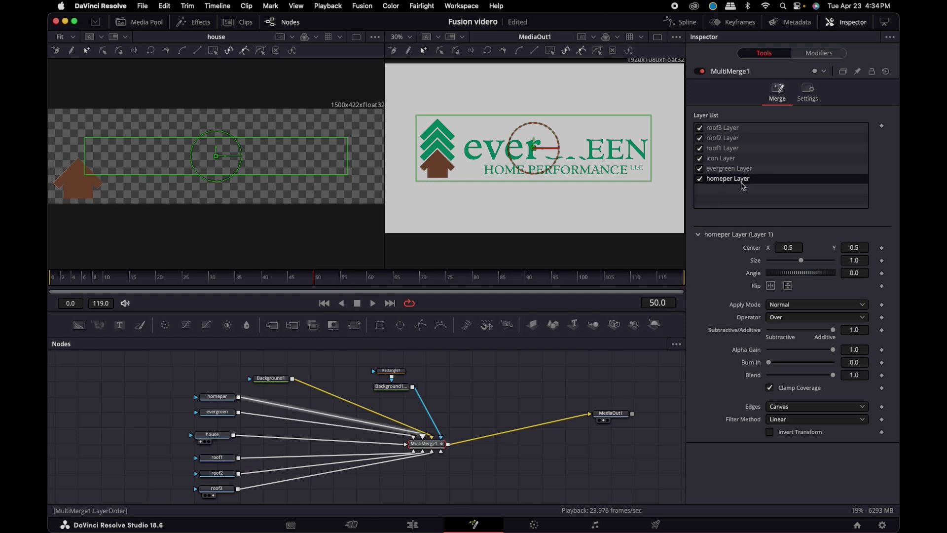
{"action": "left_click", "coordinate": [882, 248]}
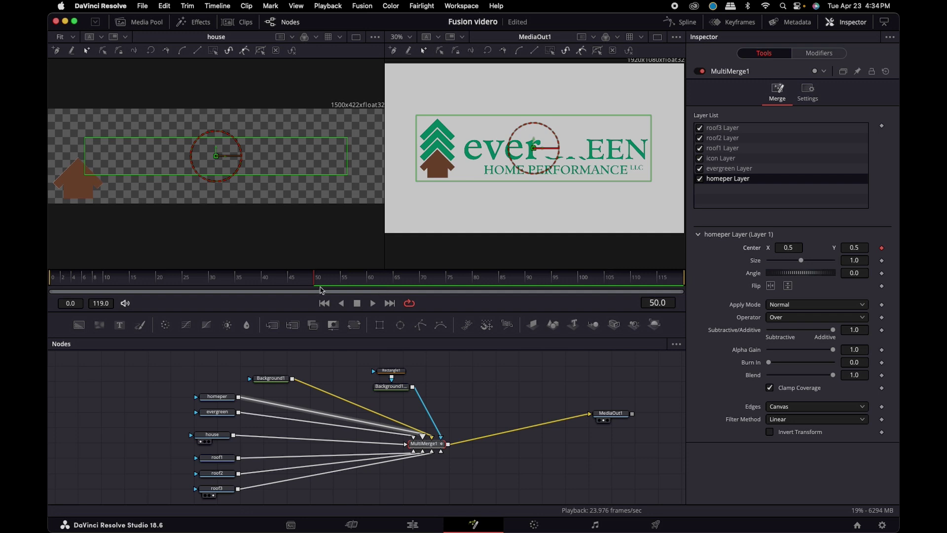
- At frame 40, lower roof1's Center to Y 0.437, creating a keyframe
{"action": "left_click_drag", "start_coordinate": [314, 288], "coordinate": [278, 292]}
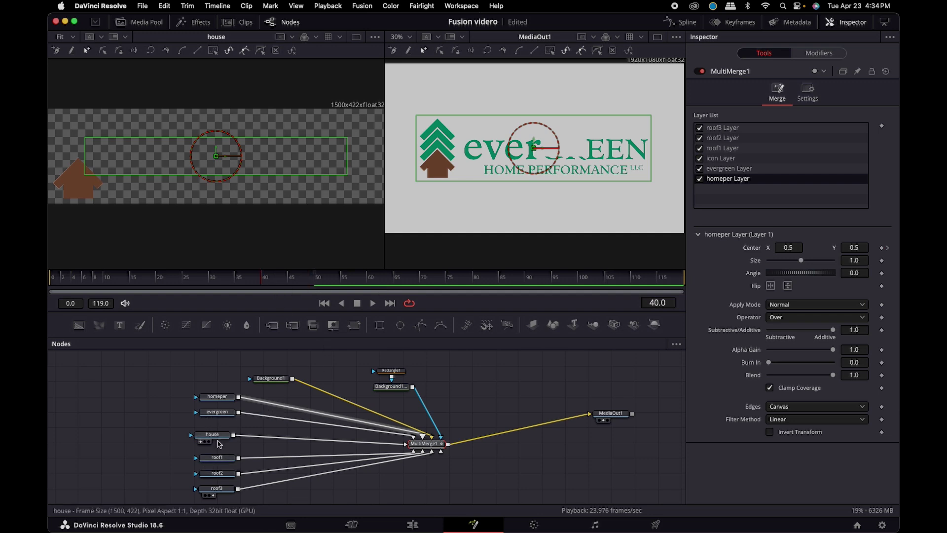
{"action": "left_click", "coordinate": [217, 458]}
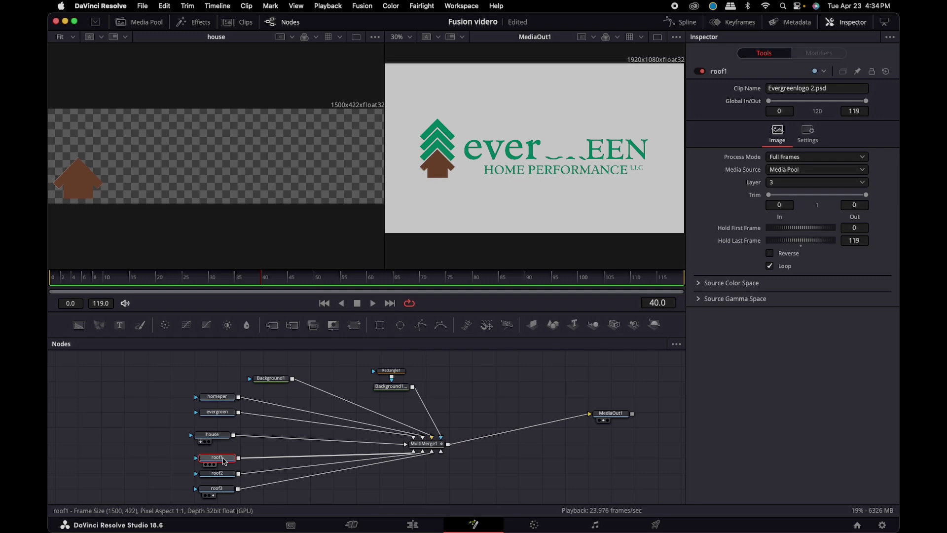
{"action": "left_click", "coordinate": [425, 443]}
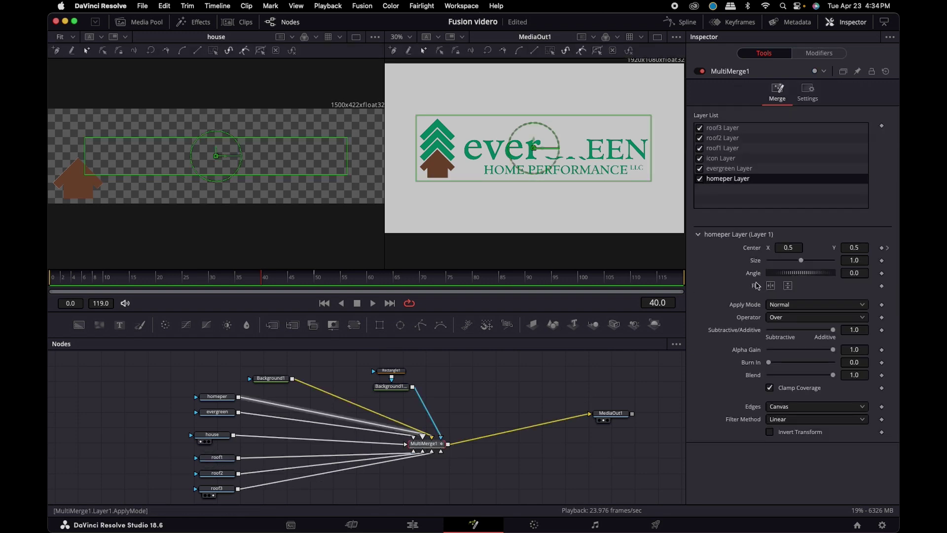
{"action": "left_click", "coordinate": [724, 149]}
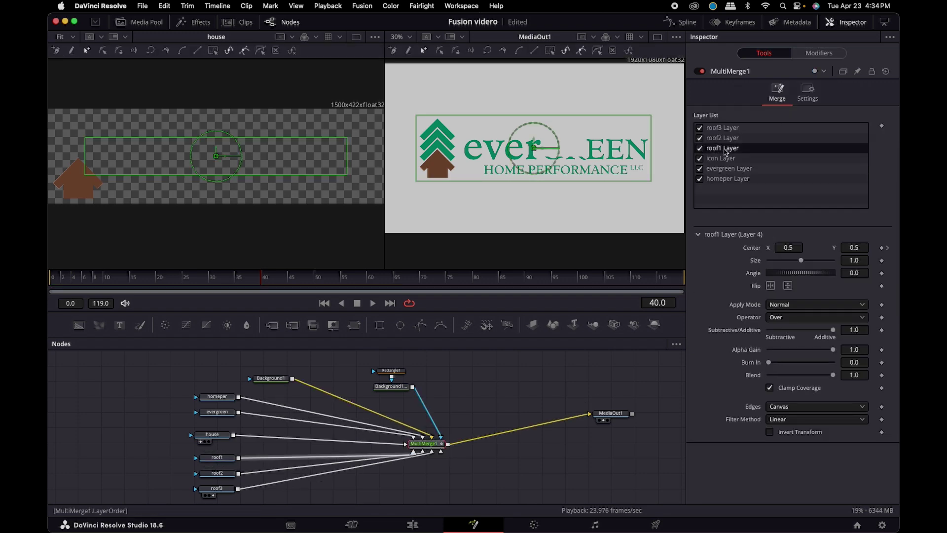
{"action": "left_click_drag", "start_coordinate": [863, 248], "coordinate": [847, 247]}
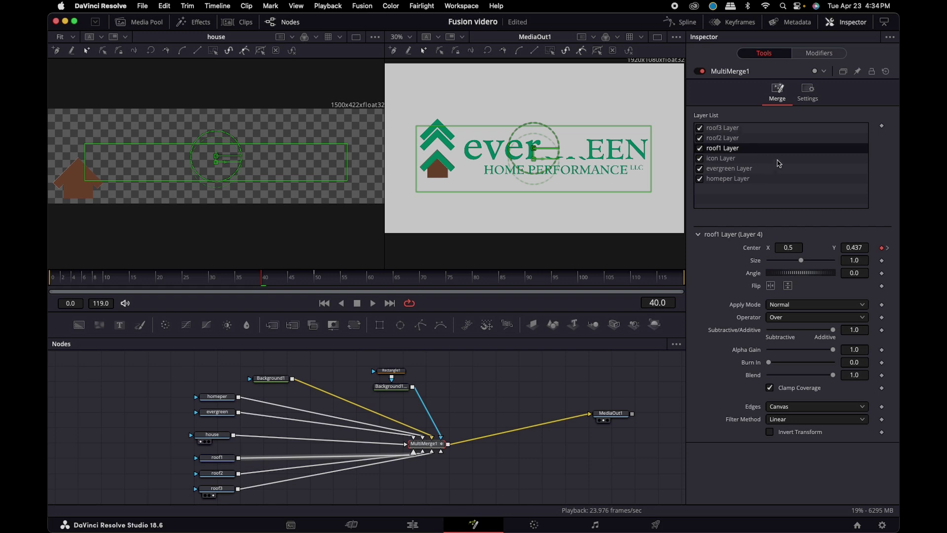
{"action": "left_click", "coordinate": [722, 159]}
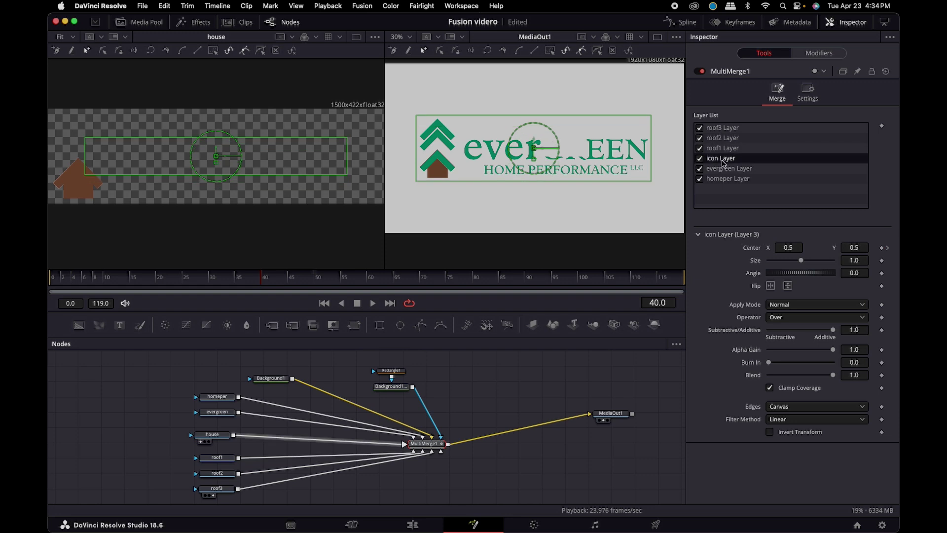
- Move the icon layer up and roof3 down in the MultiMerge1 Layer List, saving between
{"action": "left_click_drag", "start_coordinate": [723, 161], "coordinate": [728, 130]}
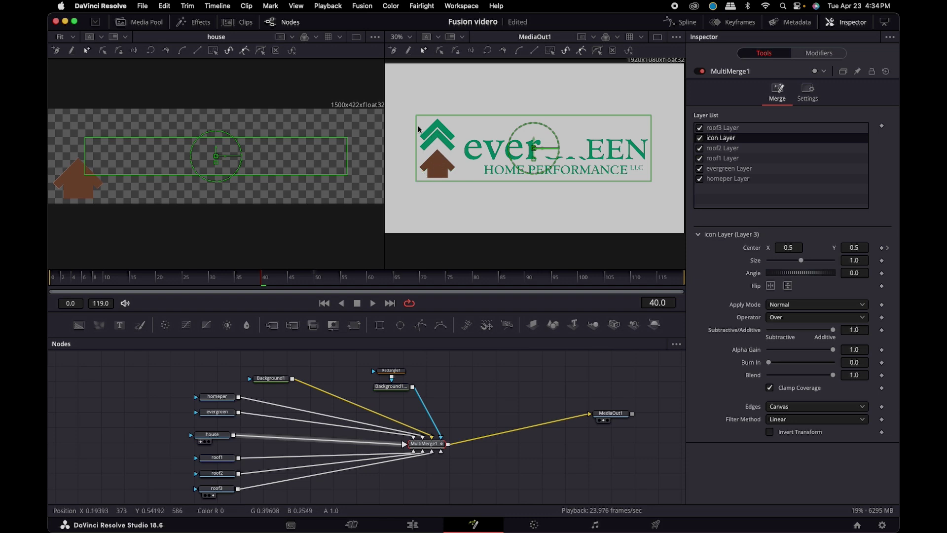
{"action": "key", "text": "super+s"}
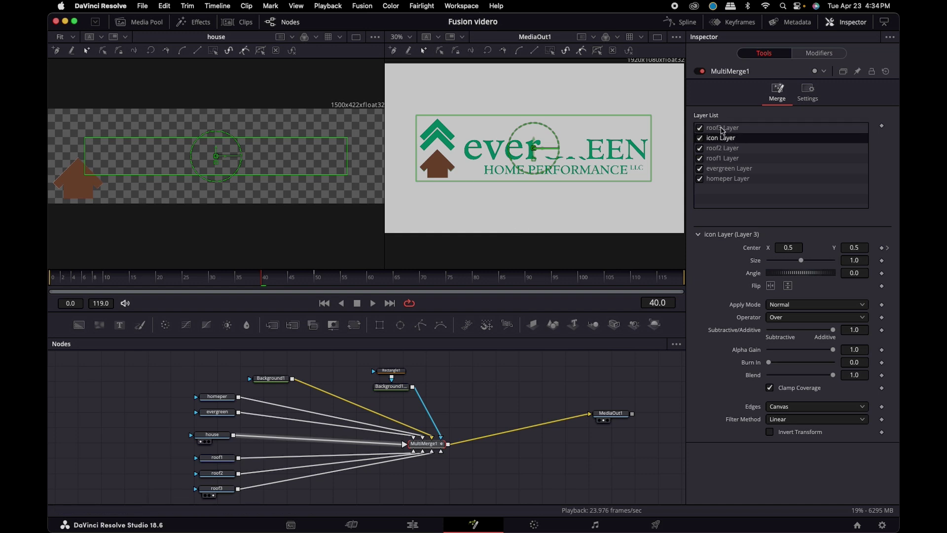
{"action": "mouse_move", "coordinate": [724, 129]}
{"action": "left_mouse_down"}
{"action": "mouse_move", "coordinate": [725, 157]}
{"action": "mouse_move", "coordinate": [731, 134]}
{"action": "left_mouse_up"}
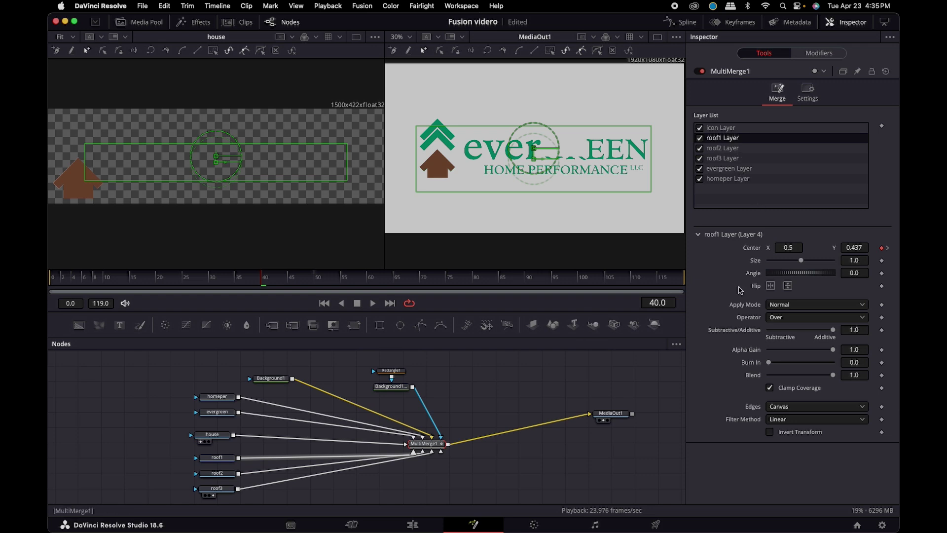
- Keyframe roof2 Center Y 0.378 at frame 30 and roof3 Center Y 0.316 at frame 19
{"action": "left_click_drag", "start_coordinate": [265, 288], "coordinate": [212, 289]}
{"action": "left_click", "coordinate": [721, 148]}
{"action": "left_click_drag", "start_coordinate": [533, 148], "coordinate": [533, 166]}
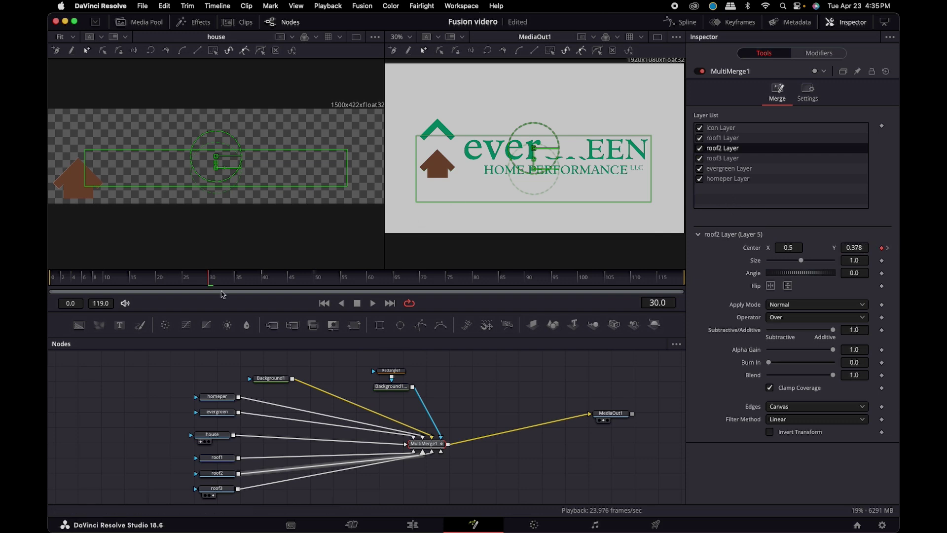
{"action": "left_click", "coordinate": [155, 282]}
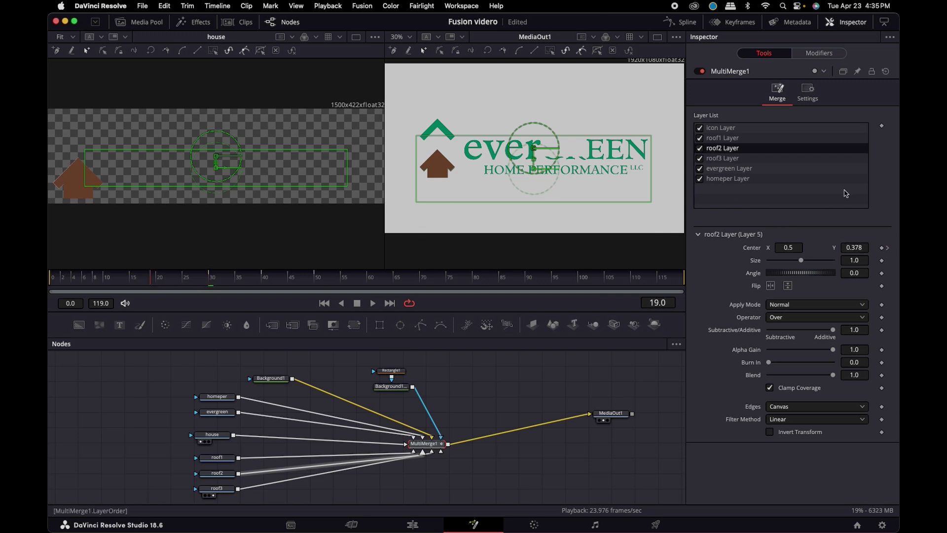
{"action": "left_click", "coordinate": [723, 158]}
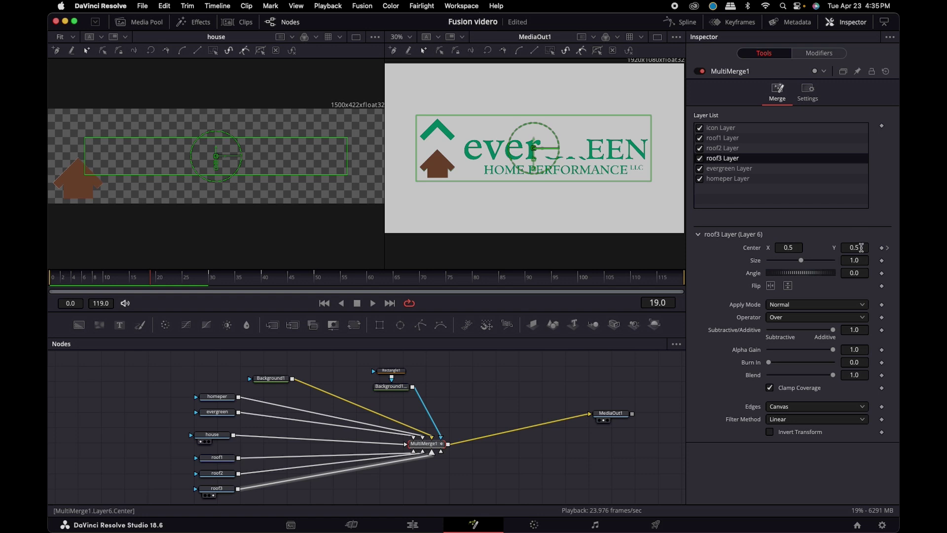
{"action": "left_click_drag", "start_coordinate": [533, 147], "coordinate": [533, 179]}
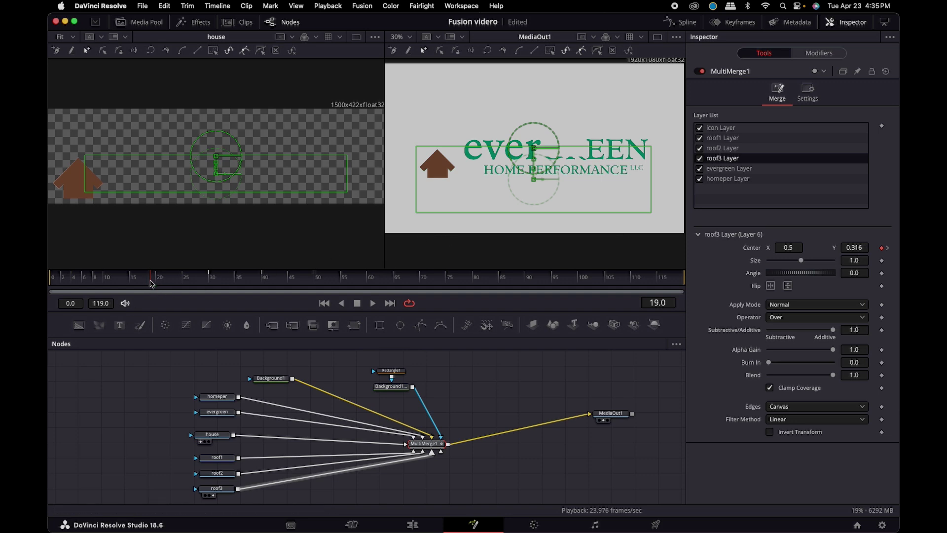
{"action": "left_click_drag", "start_coordinate": [149, 287], "coordinate": [117, 289]}
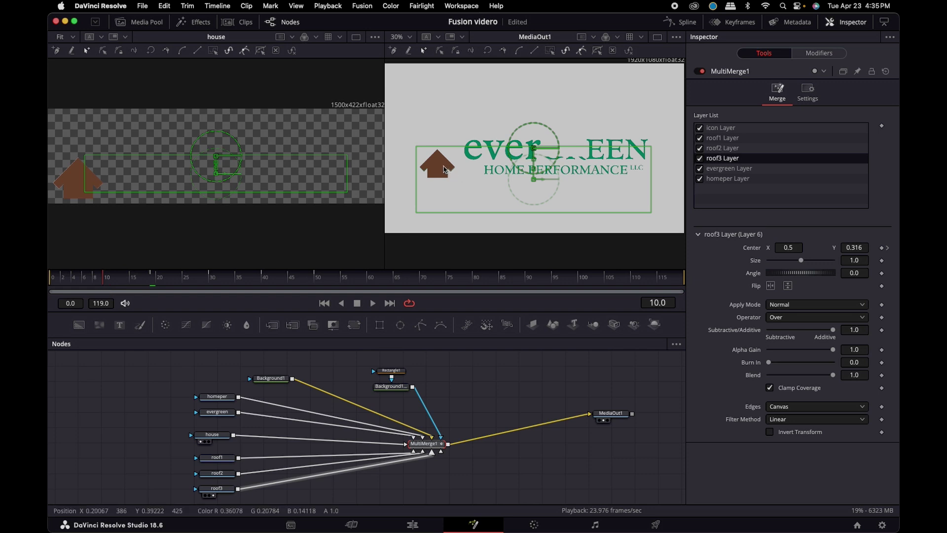
{"action": "left_click", "coordinate": [398, 373]}
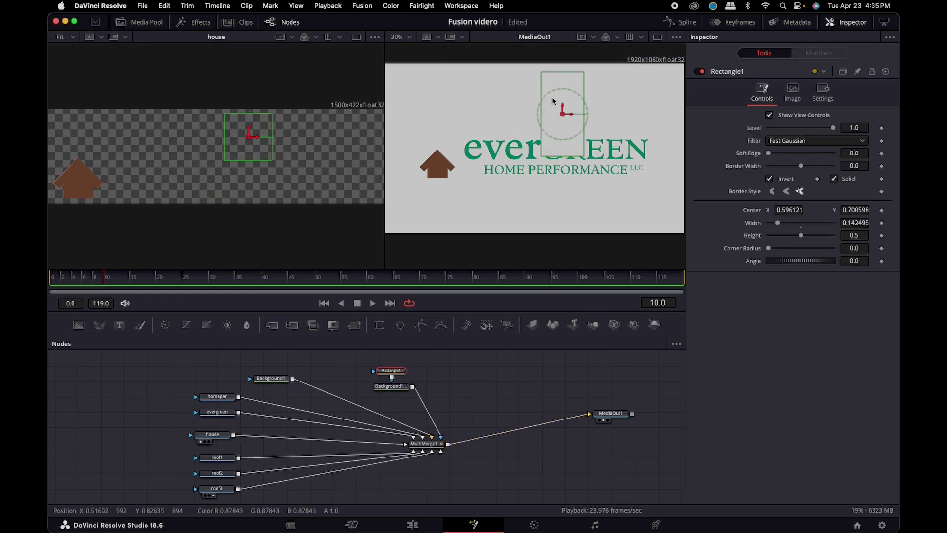
- Keyframe Rectangle1 over the tree icon at frame 6, push it off-screen at frame 15, and preview
{"action": "left_click_drag", "start_coordinate": [563, 115], "coordinate": [438, 141]}
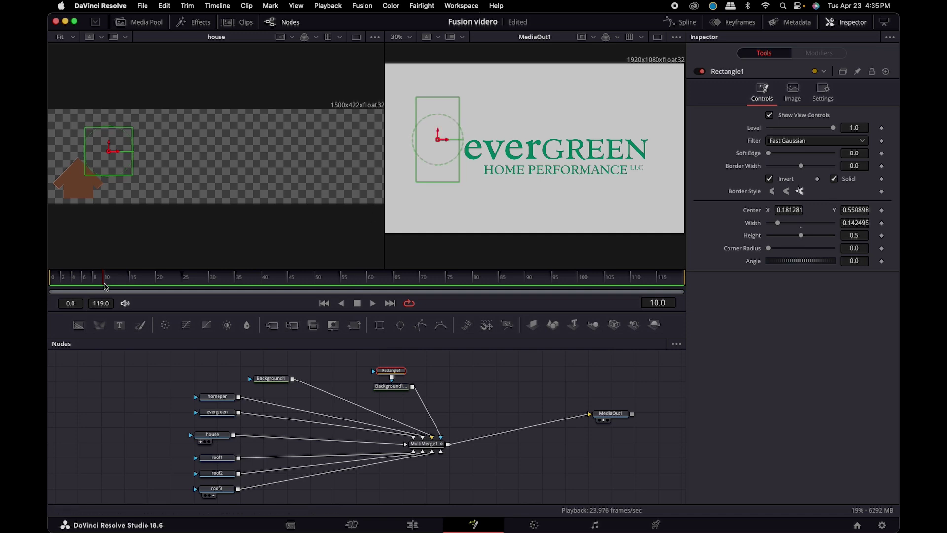
{"action": "left_click_drag", "start_coordinate": [104, 287], "coordinate": [86, 287]}
{"action": "left_click", "coordinate": [882, 211]}
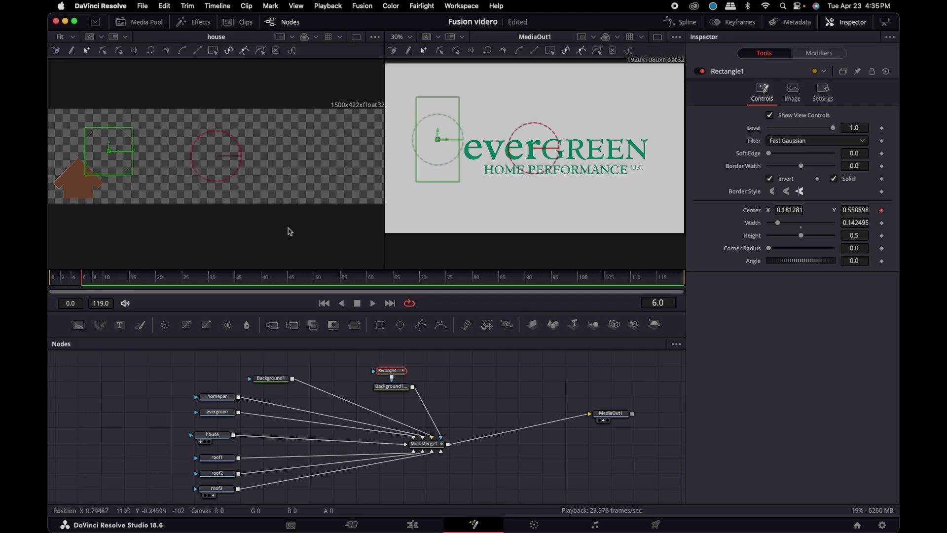
{"action": "left_click_drag", "start_coordinate": [86, 286], "coordinate": [131, 286]}
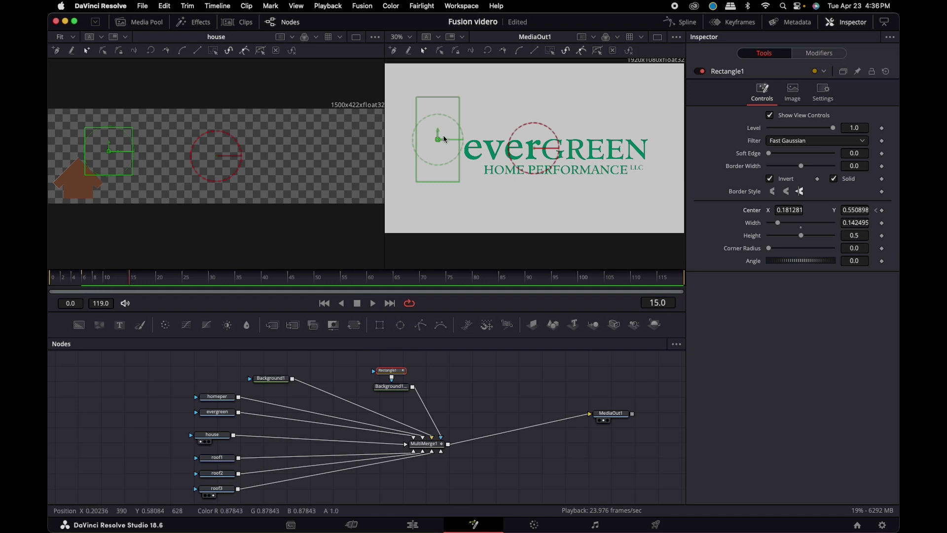
{"action": "left_click_drag", "start_coordinate": [438, 137], "coordinate": [442, 111]}
{"action": "left_click_drag", "start_coordinate": [443, 87], "coordinate": [435, 30]}
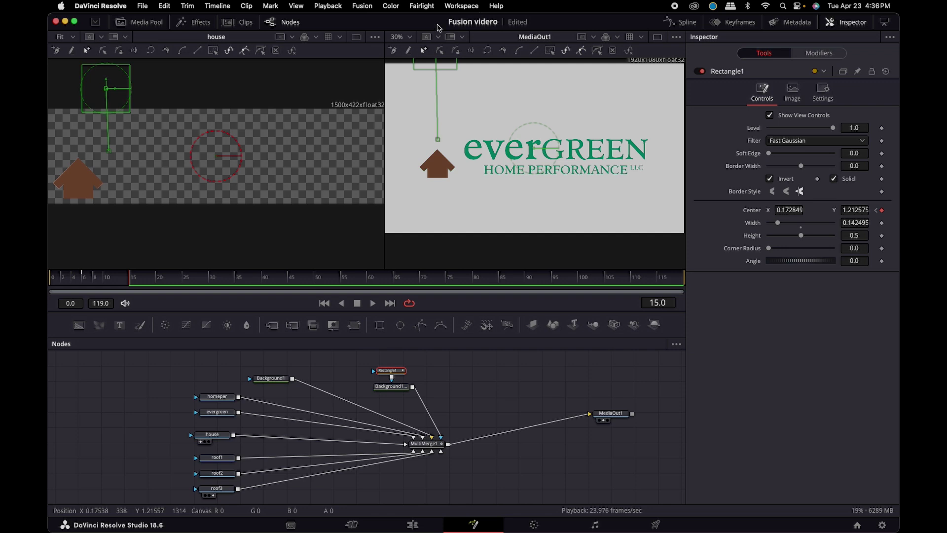
{"action": "left_click", "coordinate": [376, 305]}
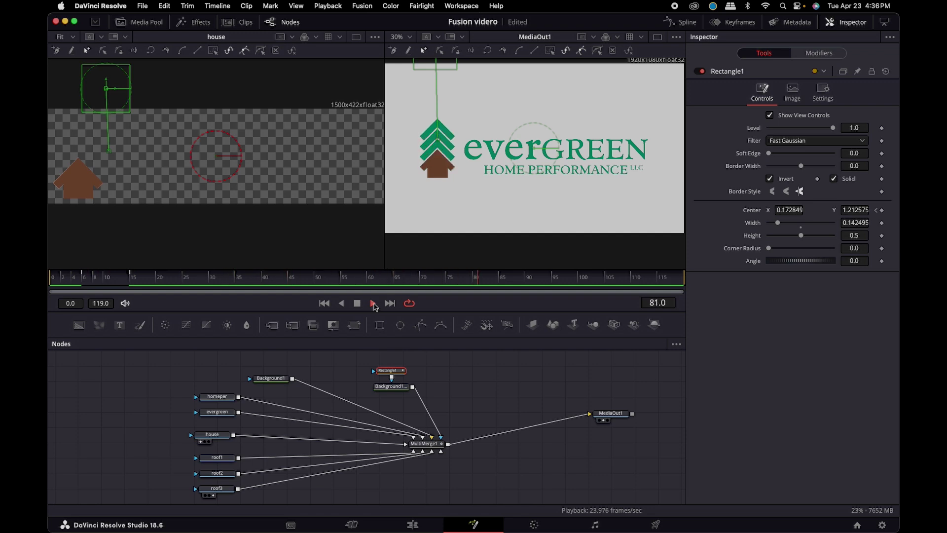
{"action": "left_click", "coordinate": [374, 303]}
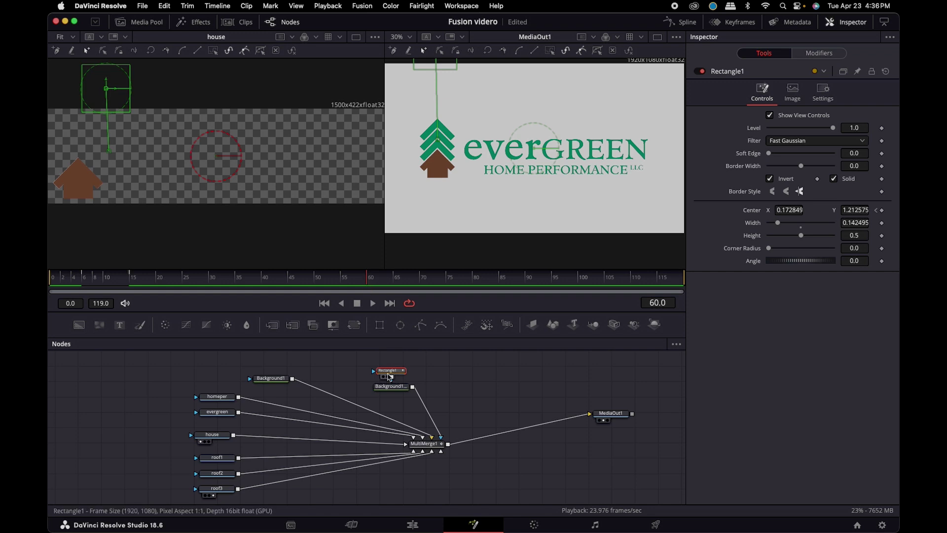
- Pick the evergreen layer in MultiMerge1's list and tidy the Background1 and homeper nodes
{"action": "left_click", "coordinate": [439, 444]}
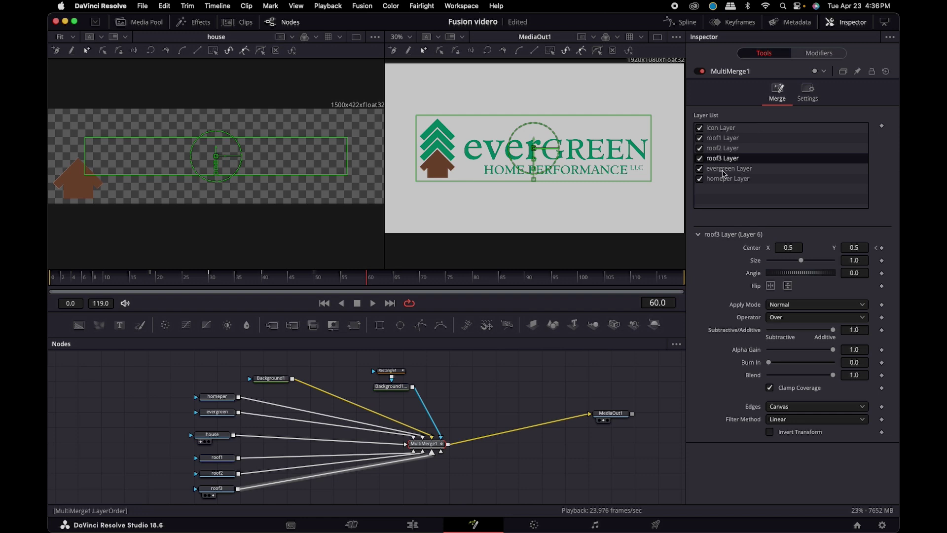
{"action": "left_click", "coordinate": [700, 169]}
{"action": "left_click", "coordinate": [733, 170]}
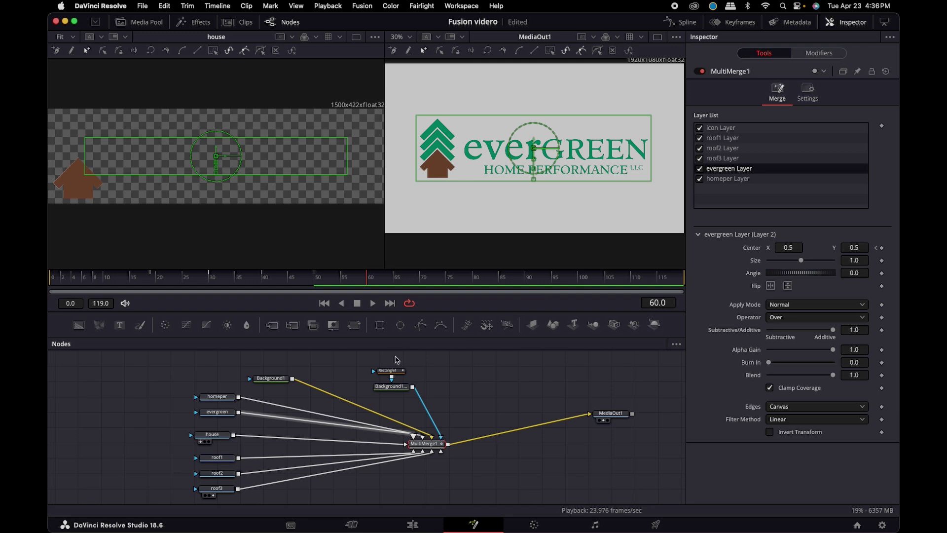
{"action": "left_click_drag", "start_coordinate": [274, 381], "coordinate": [317, 373]}
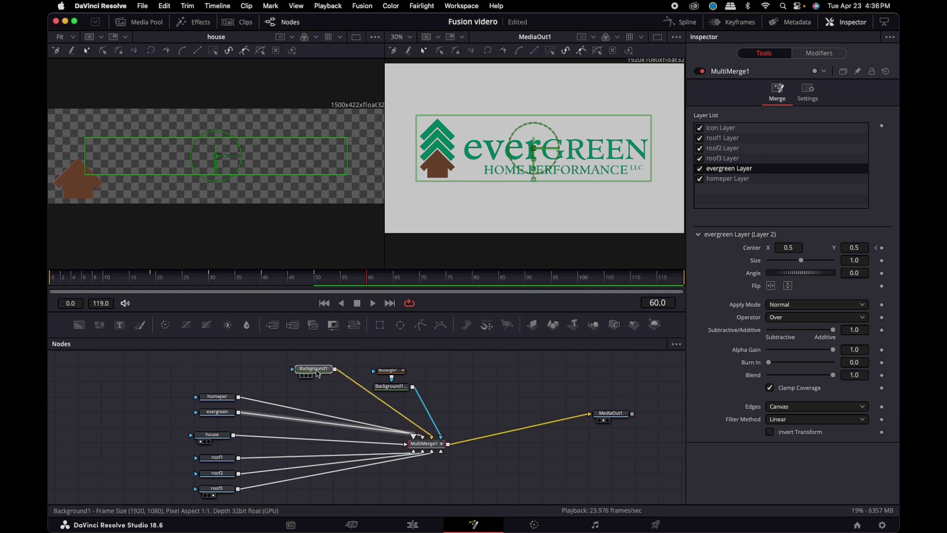
{"action": "left_click_drag", "start_coordinate": [219, 398], "coordinate": [185, 418]}
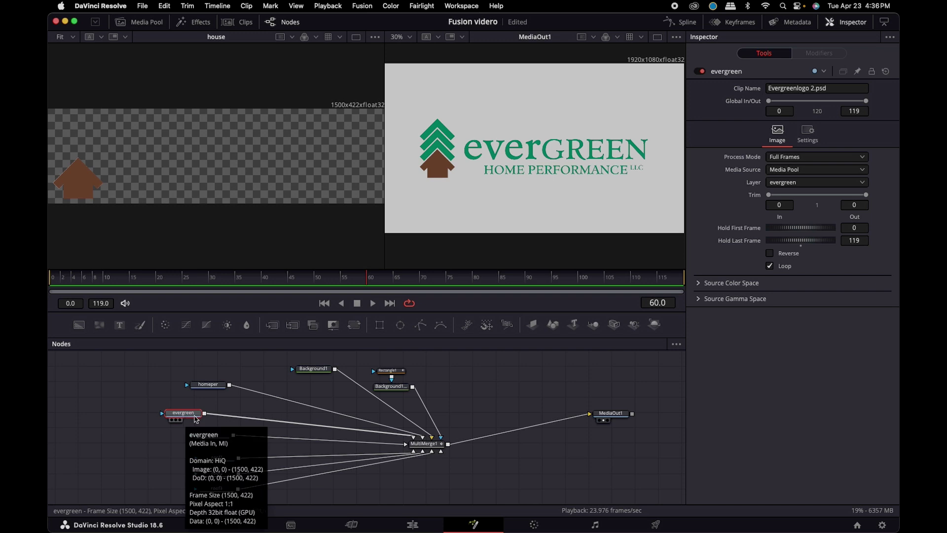
- Insert a DVE1 node after the evergreen layer via the 'dve' tool search
{"action": "key", "text": "shift+space"}
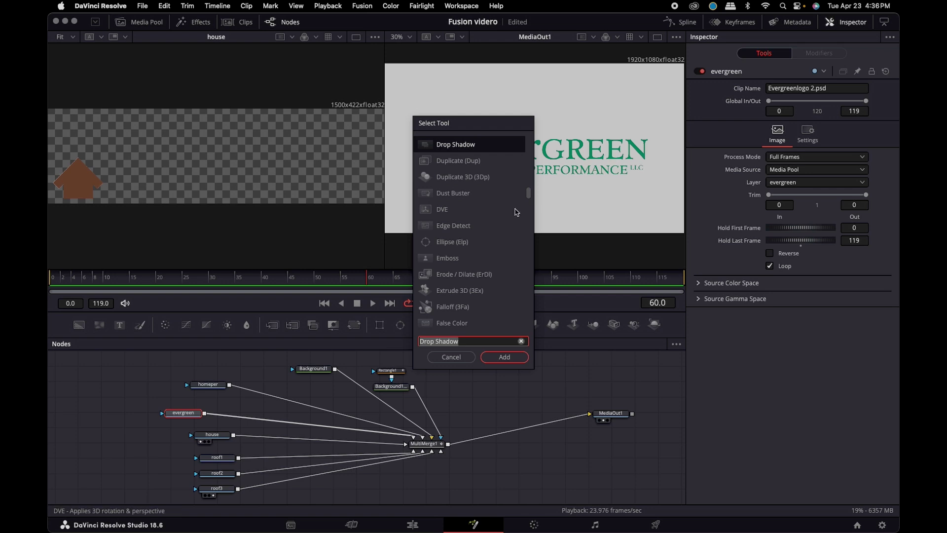
{"action": "type", "text": "dve"}
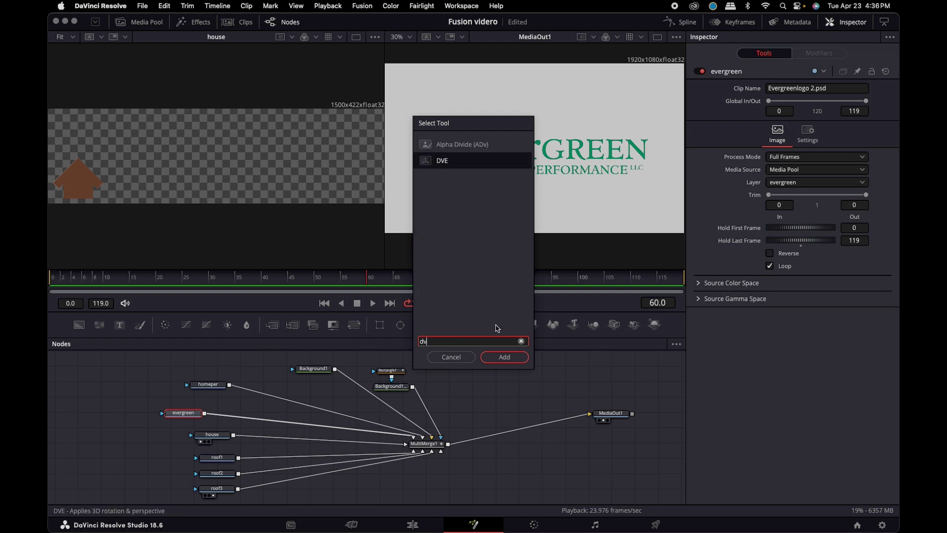
{"action": "left_click", "coordinate": [509, 356]}
{"action": "left_click_drag", "start_coordinate": [230, 415], "coordinate": [255, 418]}
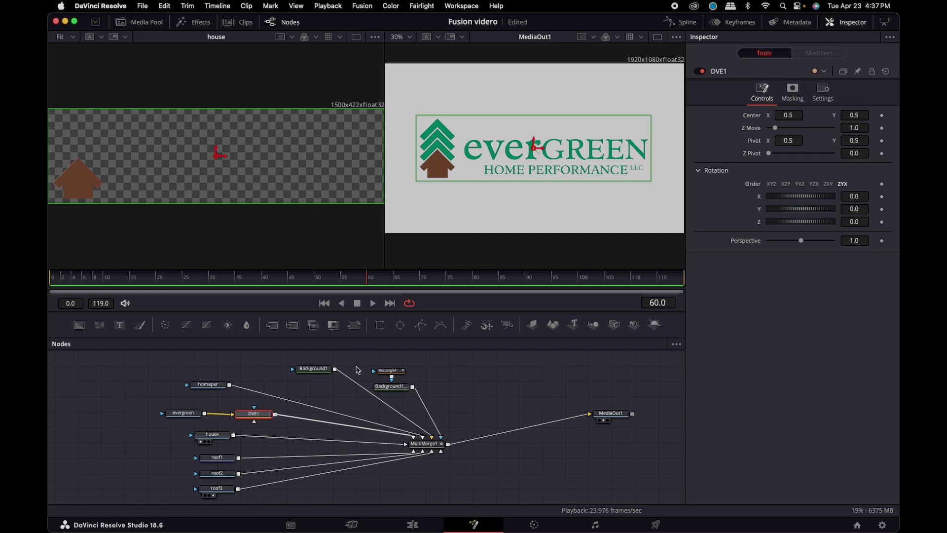
- Keyframe DVE1 Rotation X at 0 on frame 70 and 90 on frame 60
{"action": "left_click", "coordinate": [334, 280]}
{"action": "left_click_drag", "start_coordinate": [334, 279], "coordinate": [423, 289]}
{"action": "left_click", "coordinate": [882, 197]}
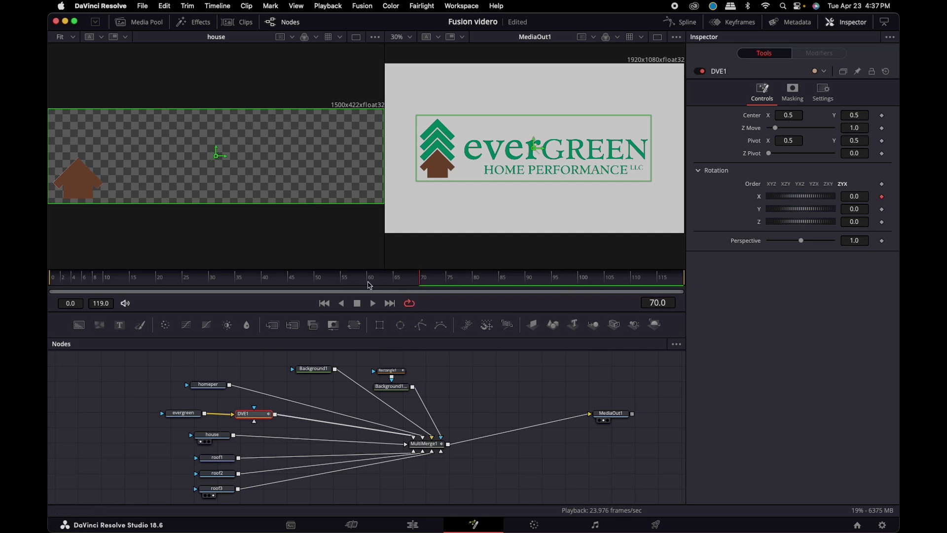
{"action": "left_click_drag", "start_coordinate": [831, 199], "coordinate": [804, 199]}
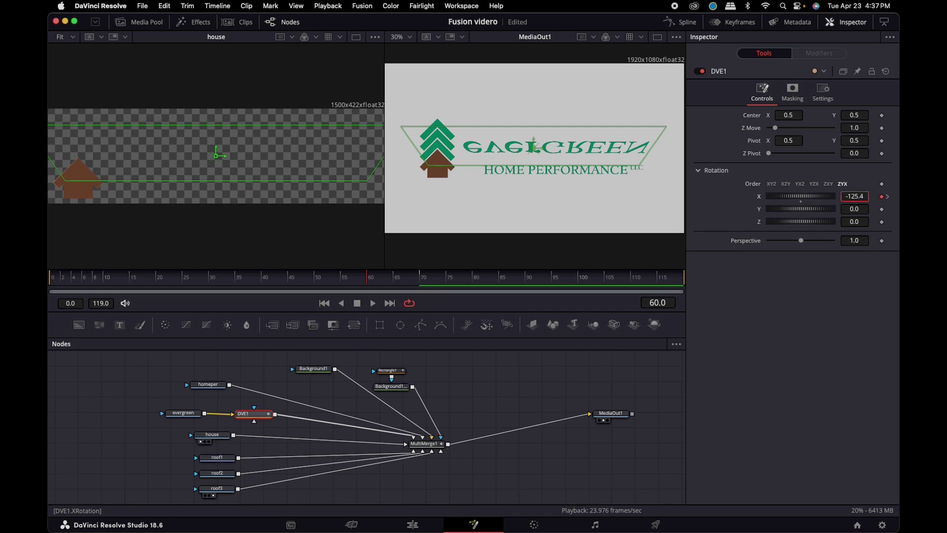
{"action": "left_click", "coordinate": [867, 196]}
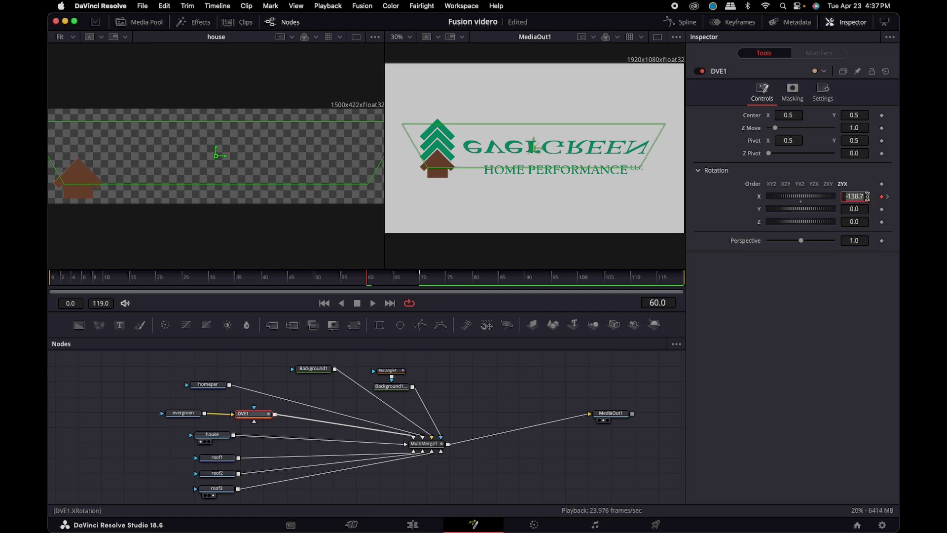
{"action": "type", "text": "90"}
{"action": "key", "text": "Tab"}
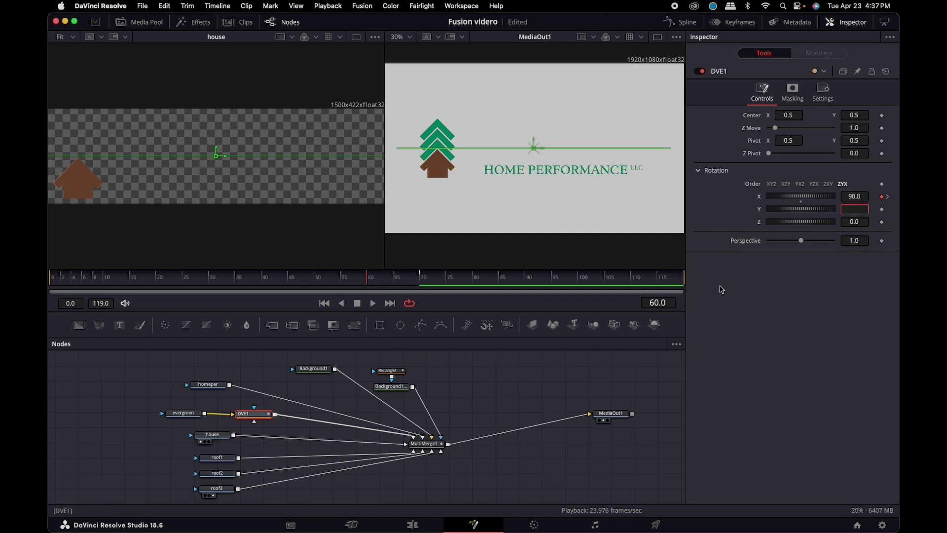
- Preview the evergreen text flip, then move the house and homeper nodes aside
{"action": "left_click", "coordinate": [373, 302]}
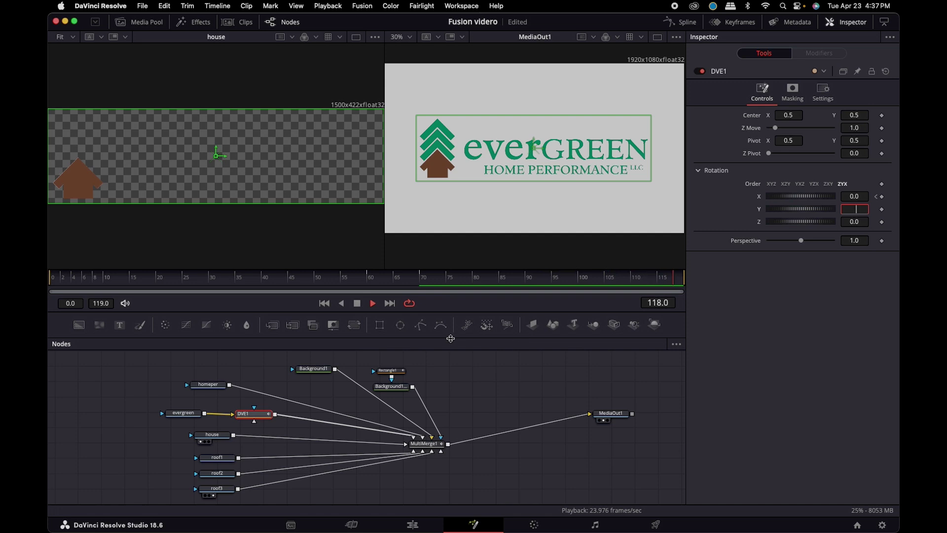
{"action": "key", "text": "space"}
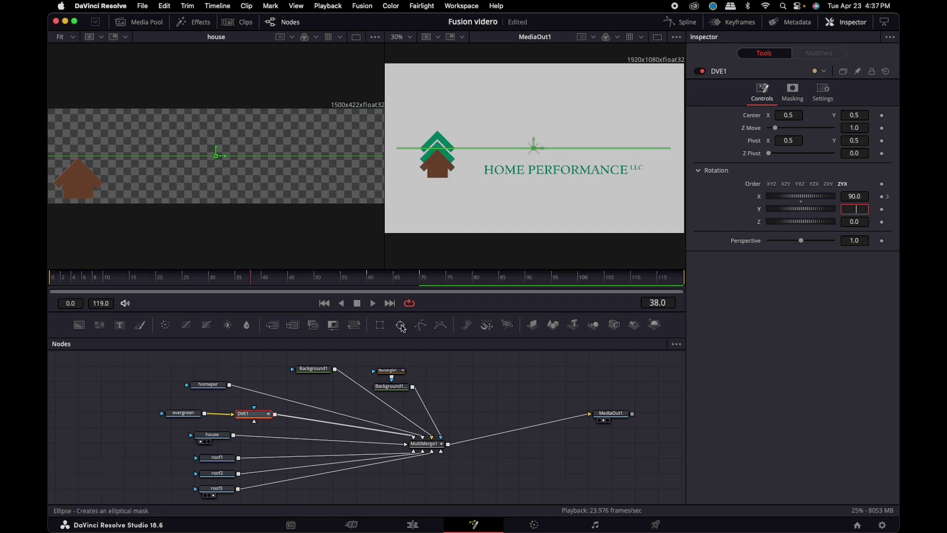
{"action": "left_click_drag", "start_coordinate": [261, 282], "coordinate": [475, 290]}
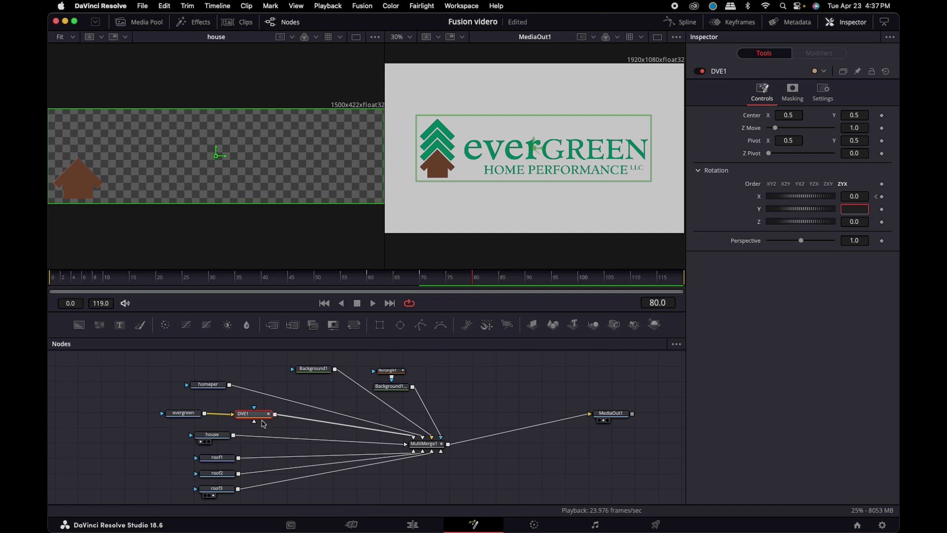
{"action": "left_click_drag", "start_coordinate": [219, 439], "coordinate": [196, 450]}
{"action": "left_click", "coordinate": [215, 388]}
{"action": "left_click_drag", "start_coordinate": [215, 388], "coordinate": [173, 387]}
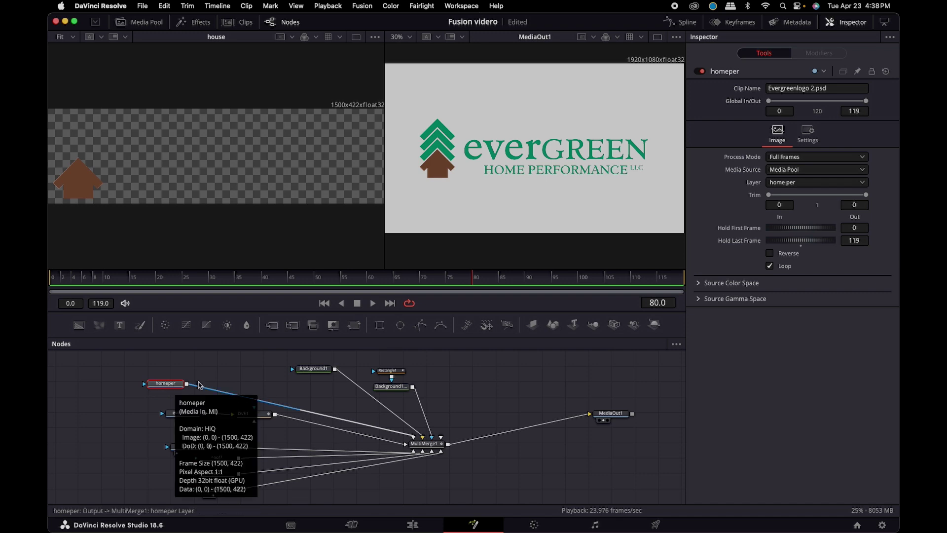
- Add a DVE2 node after homeper and keyframe its Rotation Y at 90 on frame 80
{"action": "key", "text": "shift+space"}
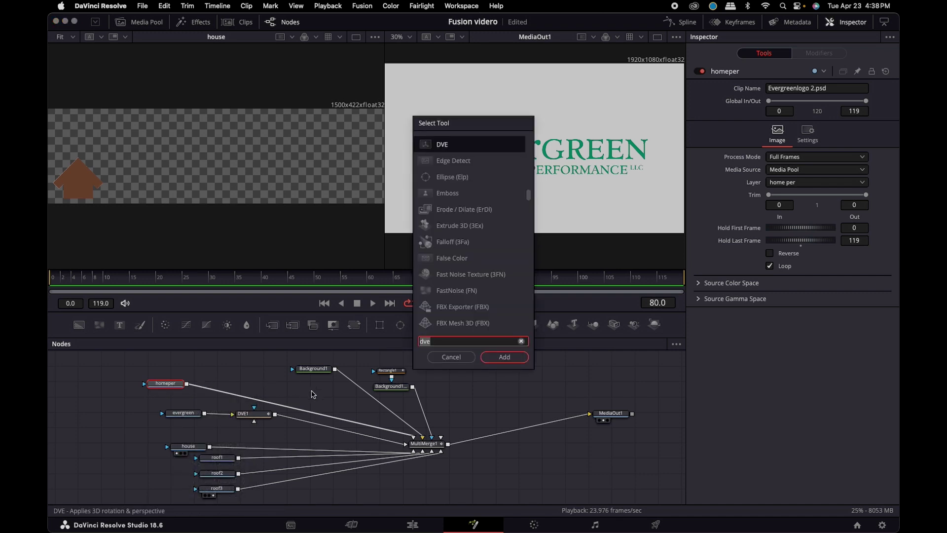
{"action": "left_click", "coordinate": [505, 357]}
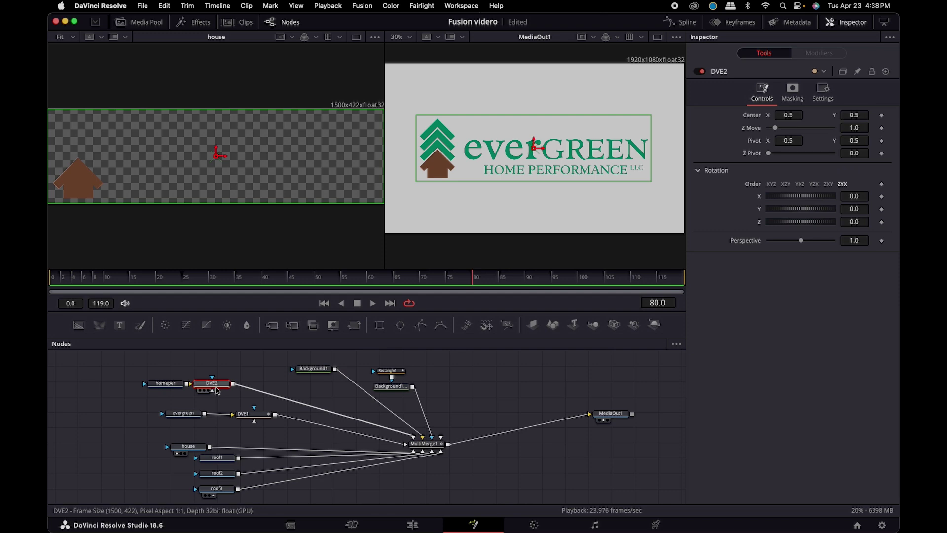
{"action": "left_click_drag", "start_coordinate": [261, 394], "coordinate": [266, 391]}
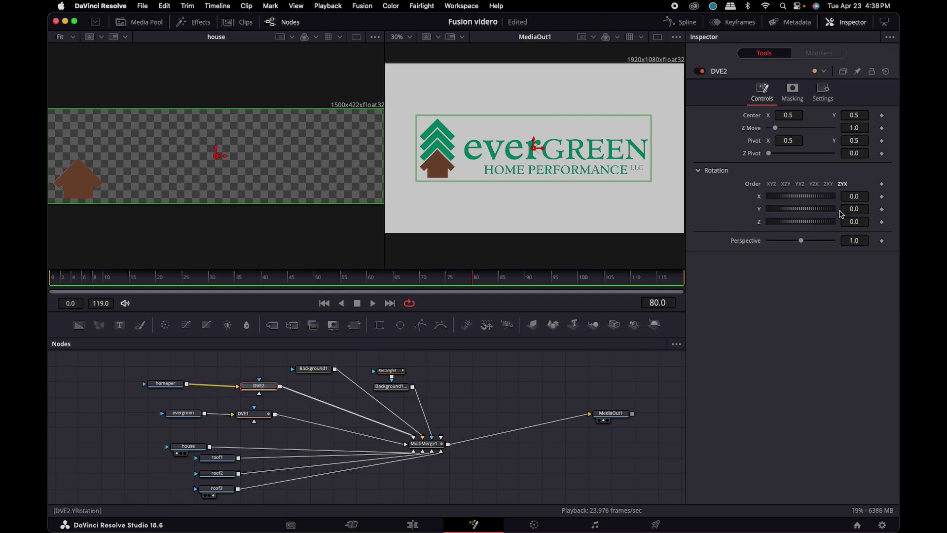
{"action": "left_click_drag", "start_coordinate": [815, 212], "coordinate": [803, 212]}
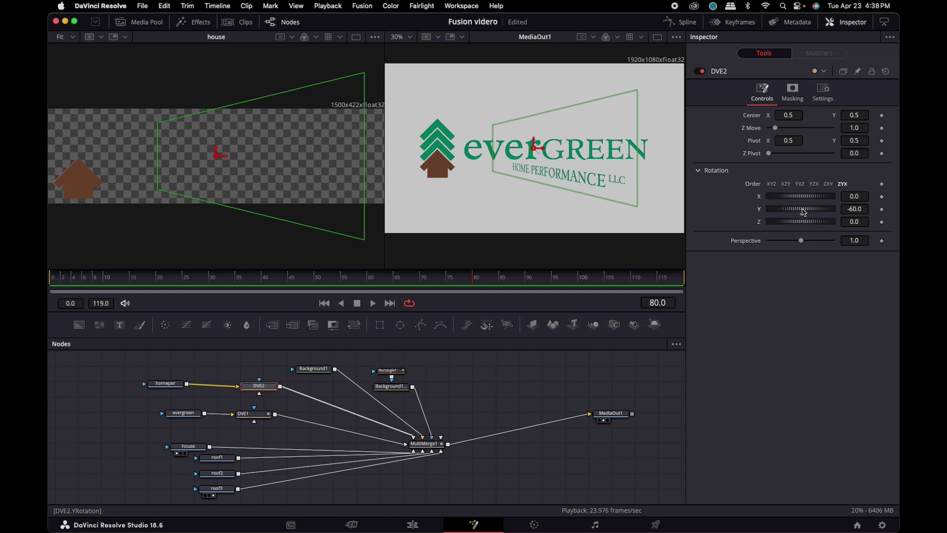
{"action": "left_click_drag", "start_coordinate": [861, 209], "coordinate": [863, 211]}
{"action": "left_click", "coordinate": [863, 210]}
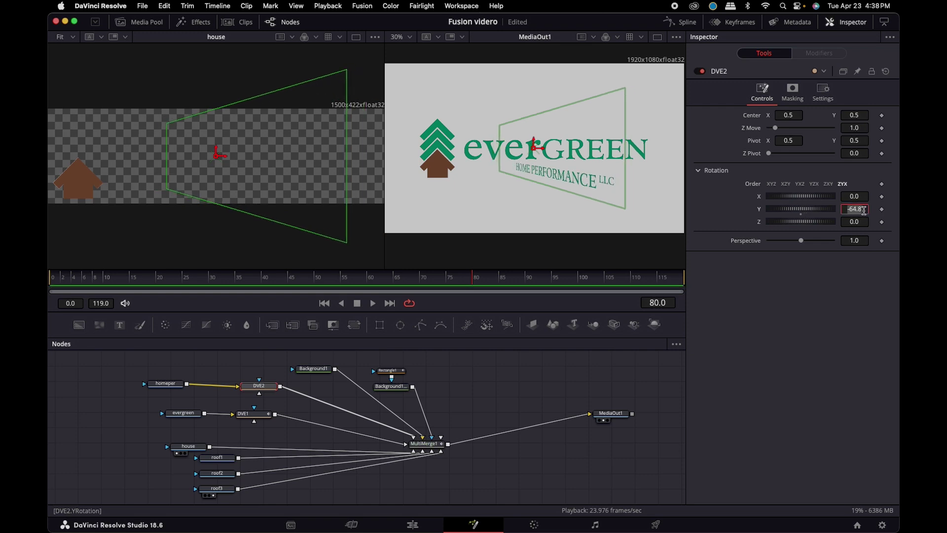
{"action": "type", "text": "90"}
{"action": "key", "text": "Tab"}
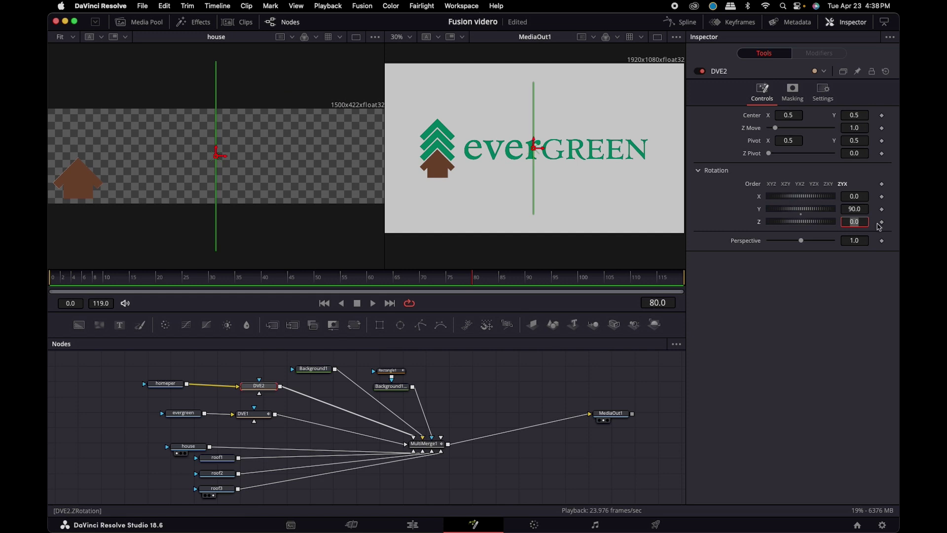
{"action": "left_click", "coordinate": [880, 209]}
{"action": "left_click", "coordinate": [882, 211]}
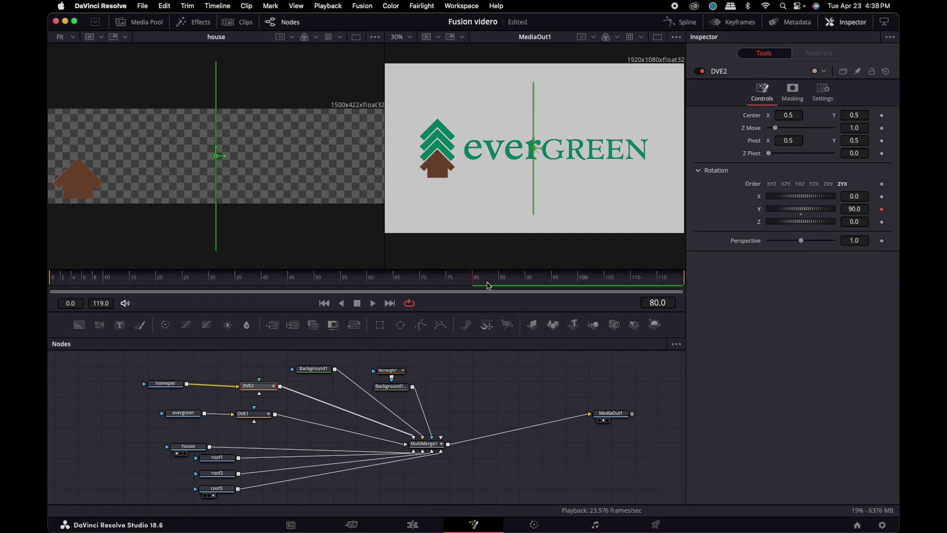
- Set DVE2 Rotation Y to 0 at frame 91 and play the swing-in
{"action": "left_click_drag", "start_coordinate": [473, 286], "coordinate": [531, 287]}
{"action": "left_click", "coordinate": [861, 209]}
{"action": "double_click", "coordinate": [860, 209]}
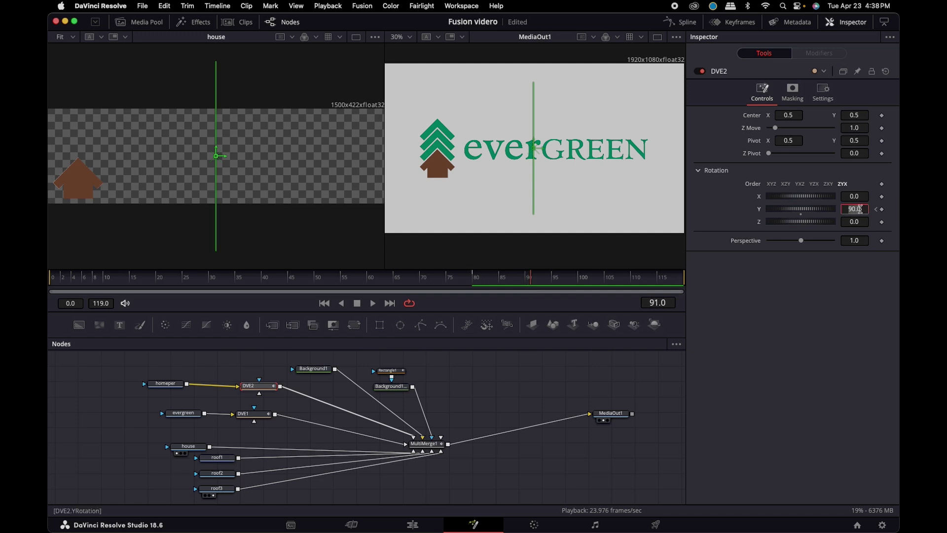
{"action": "type", "text": "0"}
{"action": "key", "text": "Tab"}
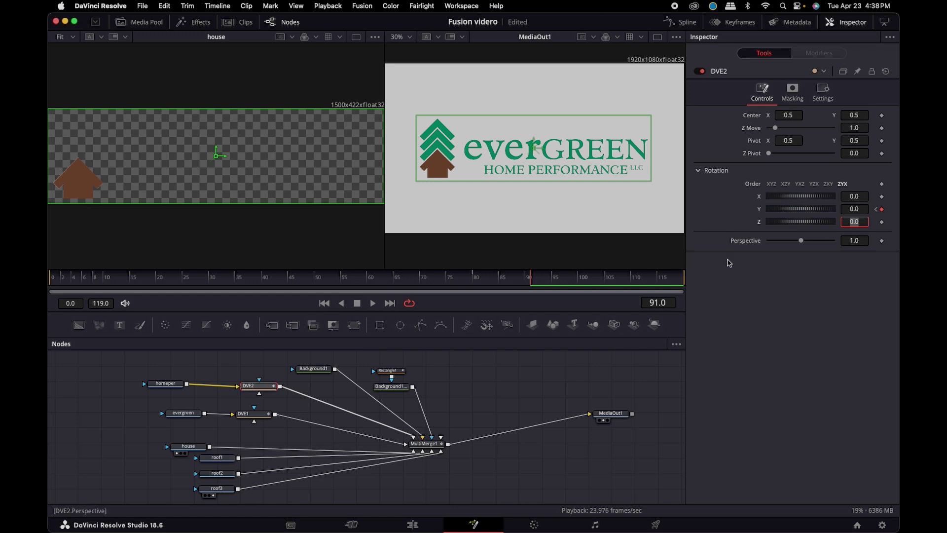
{"action": "left_click", "coordinate": [372, 303]}
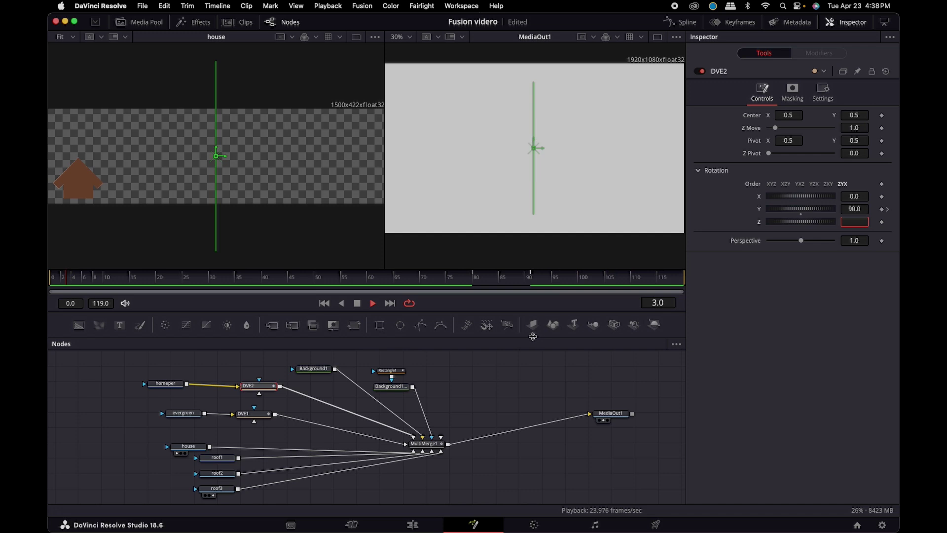
- Select MediaOut1, save the project, then show MultiMerge1's Layer List in the Inspector
{"action": "left_click", "coordinate": [460, 393]}
{"action": "key", "text": "super+s"}
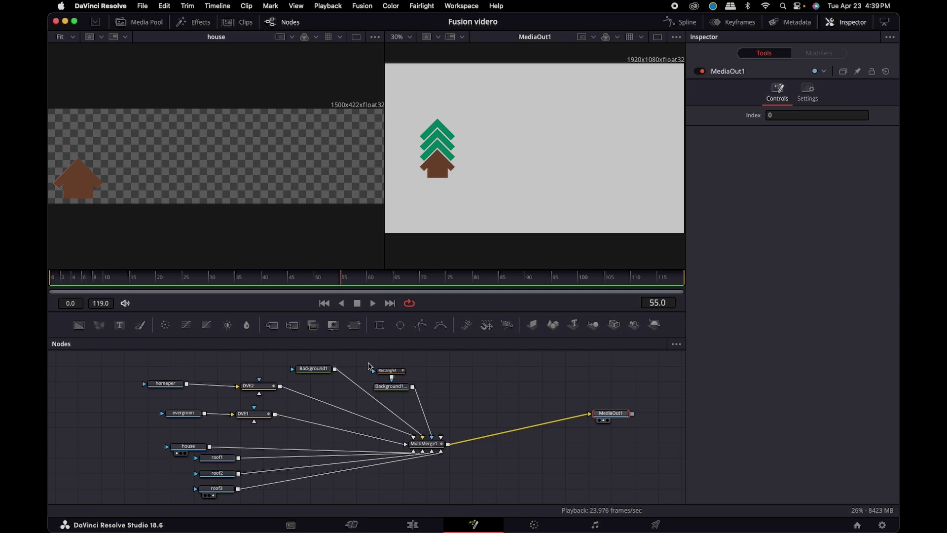
{"action": "left_click", "coordinate": [433, 447]}
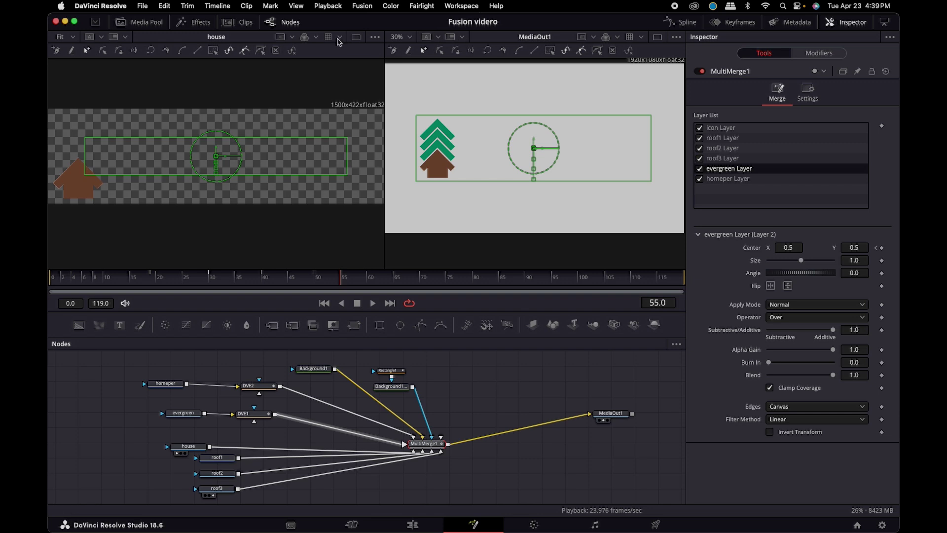
- Show the DVE2, DVE1, Rectangle1 and MultiMerge1 curves in the Spline editor, fitted to view
{"action": "left_click", "coordinate": [686, 21]}
{"action": "scroll", "coordinate": [582, 414], "scroll_direction": "right", "scroll_amount": 2}
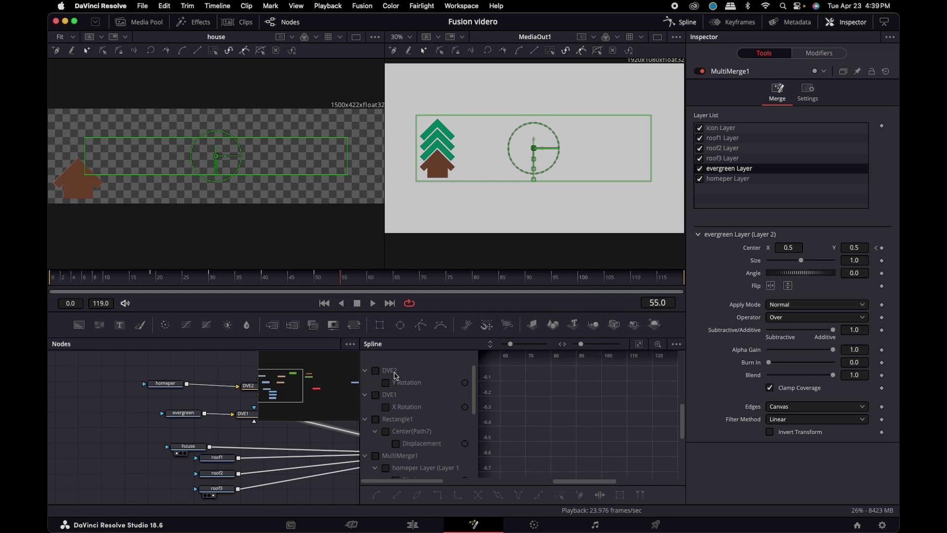
{"action": "left_click", "coordinate": [376, 371]}
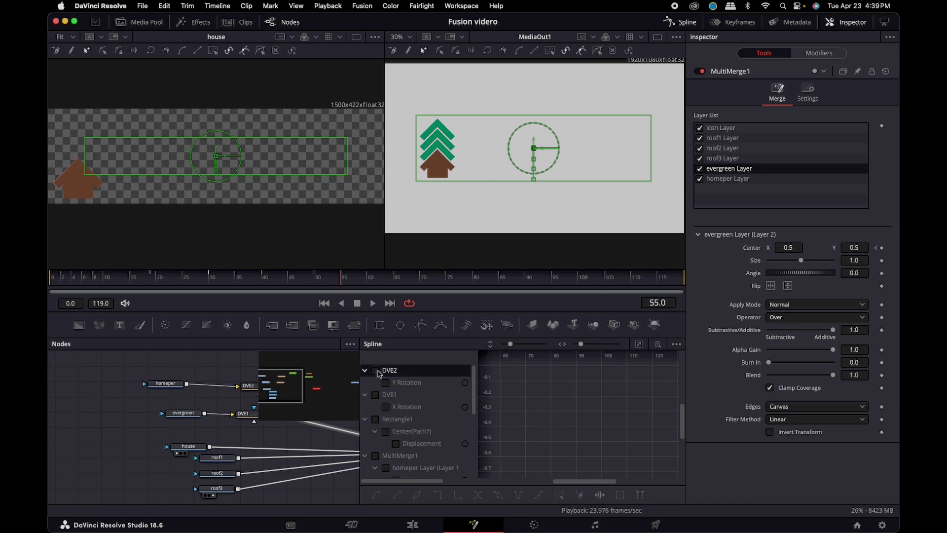
{"action": "left_click", "coordinate": [376, 395]}
{"action": "left_click", "coordinate": [376, 420]}
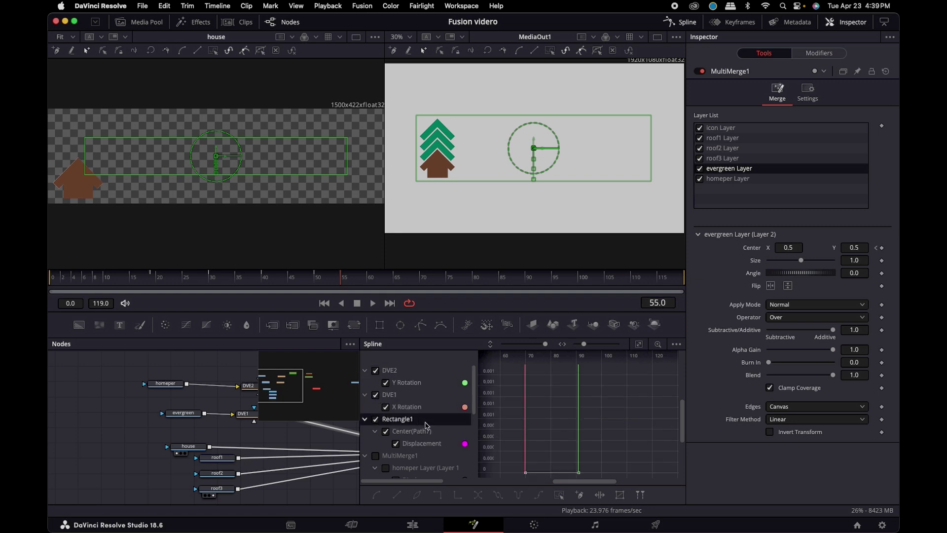
{"action": "scroll", "coordinate": [422, 425], "scroll_direction": "down", "scroll_amount": 3}
{"action": "left_click", "coordinate": [378, 420]}
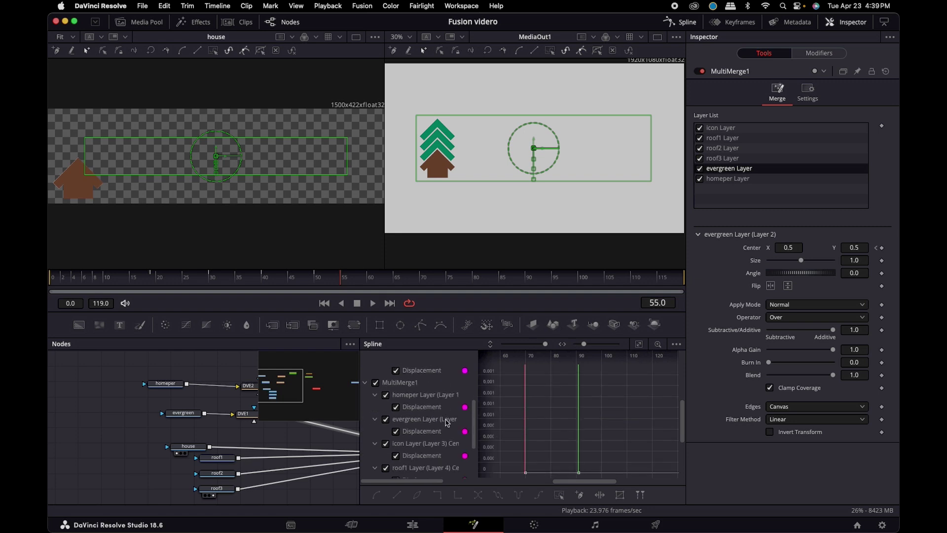
{"action": "scroll", "coordinate": [444, 422], "scroll_direction": "up", "scroll_amount": 3}
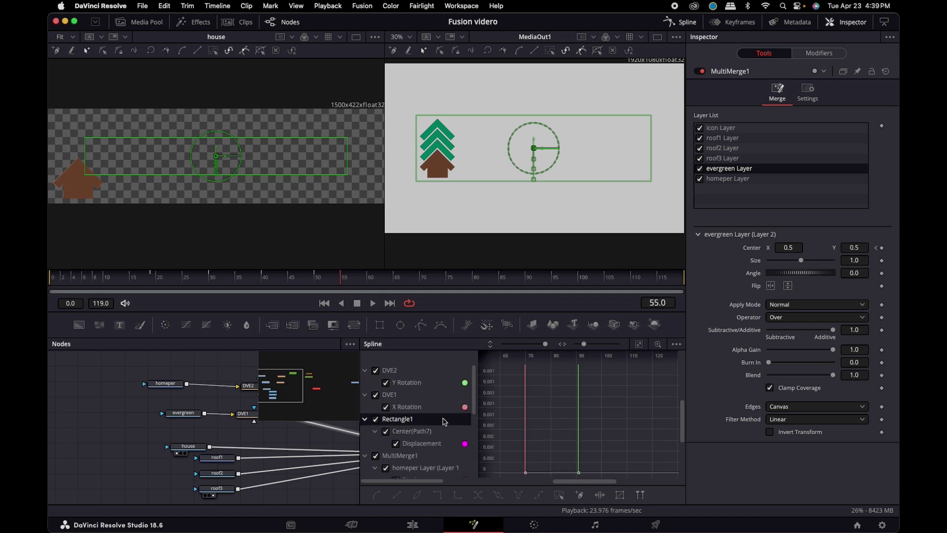
{"action": "left_click", "coordinate": [407, 456]}
{"action": "left_click", "coordinate": [639, 344]}
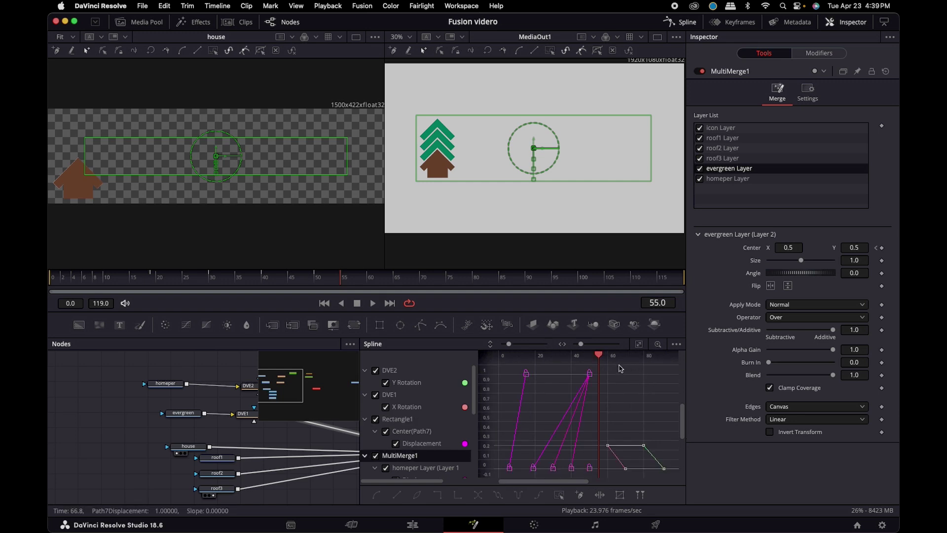
- Select the keyframes for smoothing, check the easing in playback, and close the Spline editor
{"action": "left_click_drag", "start_coordinate": [562, 405], "coordinate": [657, 472]}
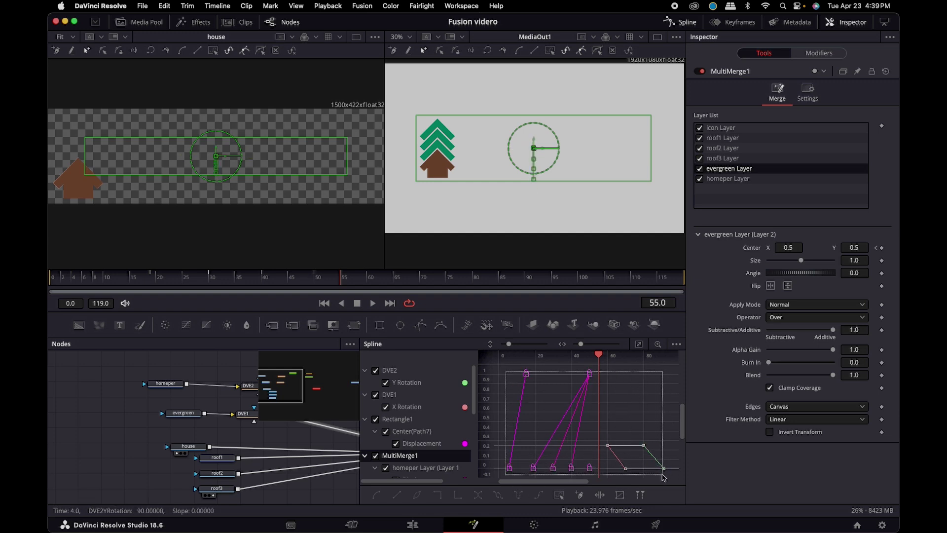
{"action": "left_click_drag", "start_coordinate": [672, 477], "coordinate": [671, 475]}
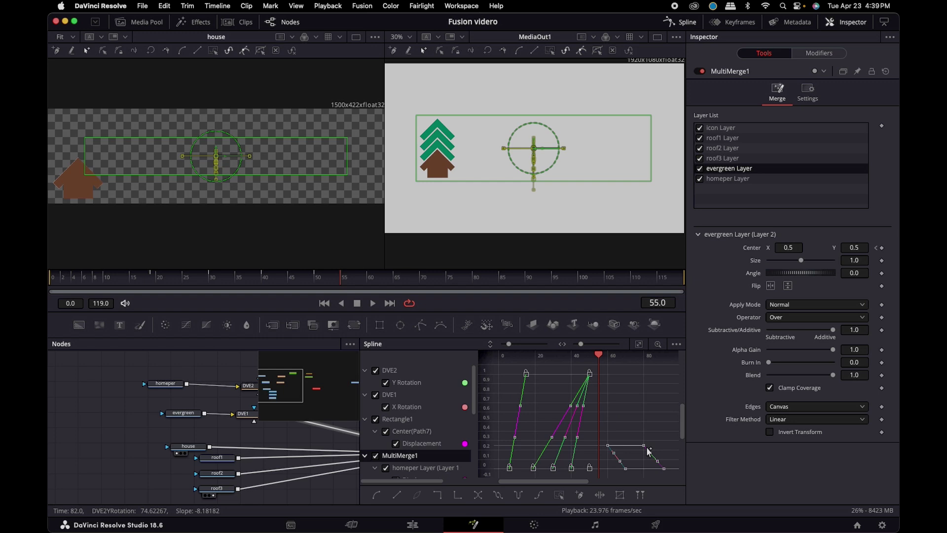
{"action": "key", "text": "space"}
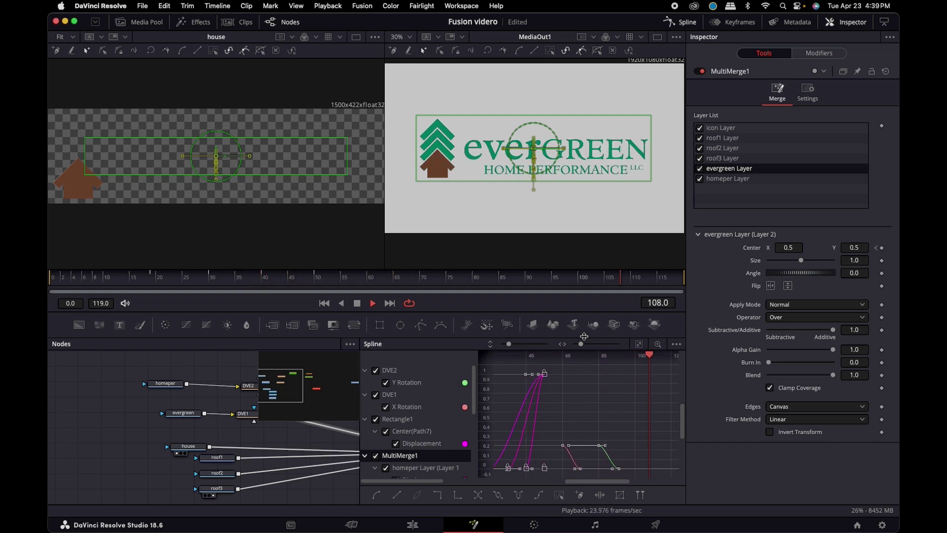
{"action": "key", "text": "space"}
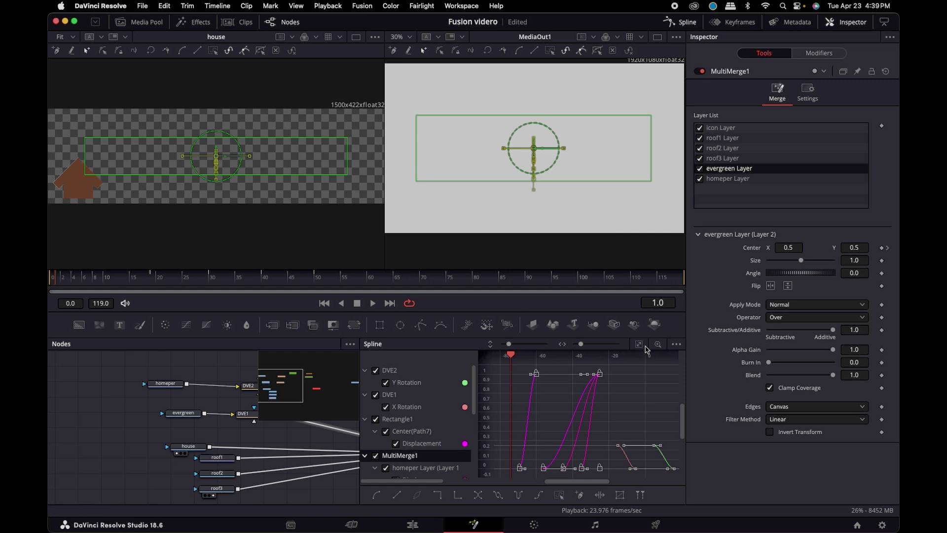
{"action": "left_click", "coordinate": [688, 22]}
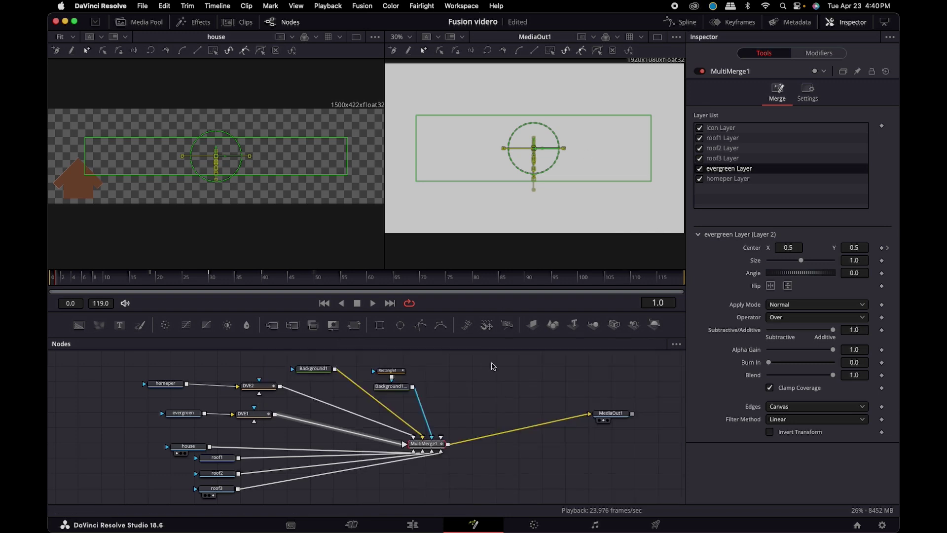
- Scrub to frame 60, move the homeper node left, and bring up Select Tool
{"action": "left_click_drag", "start_coordinate": [227, 285], "coordinate": [413, 287]}
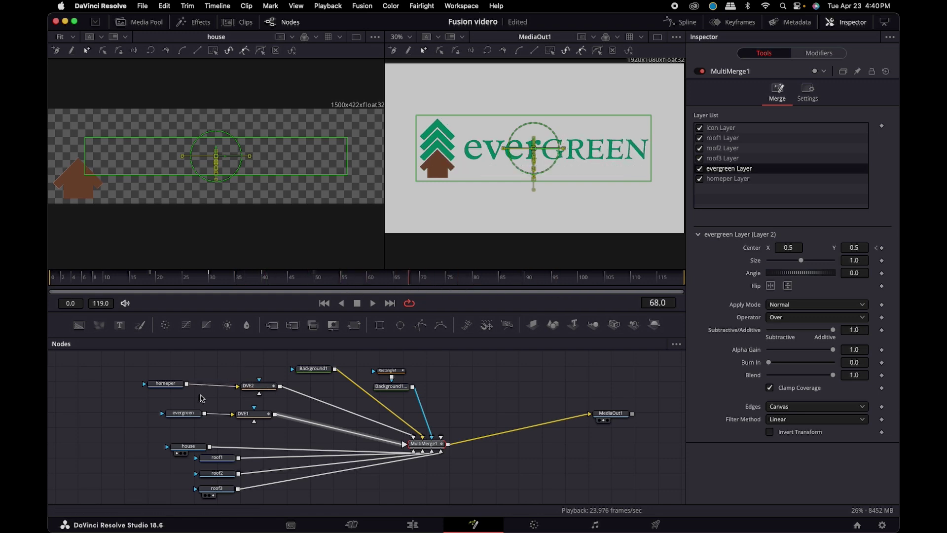
{"action": "left_click_drag", "start_coordinate": [172, 387], "coordinate": [142, 385]}
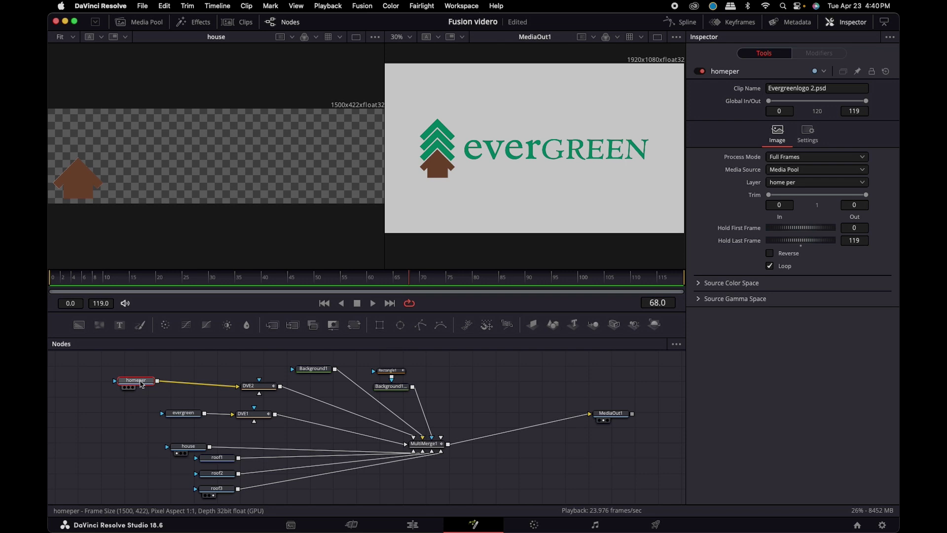
{"action": "key", "text": "shift+space"}
- Insert a DropShadow1 node after homeper and open its settings at frame 103
{"action": "type", "text": "dve"}
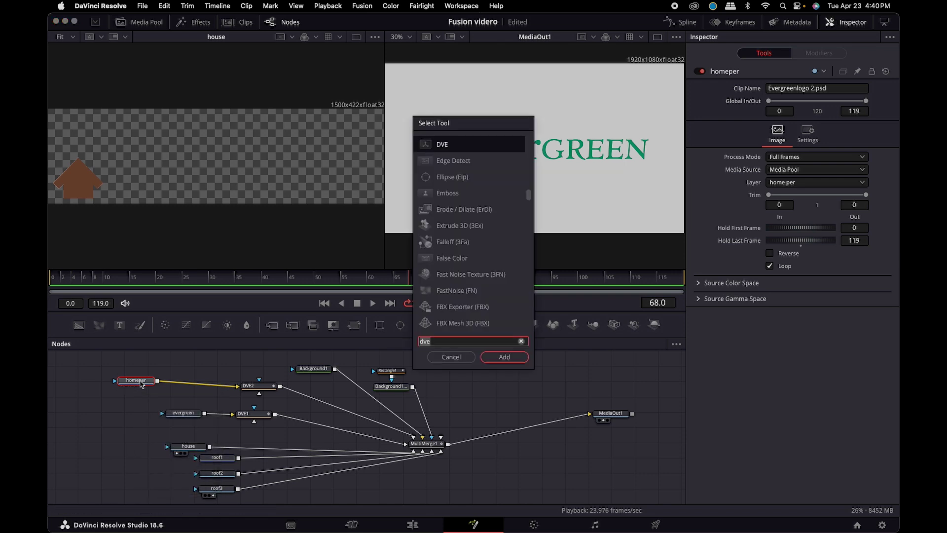
{"action": "key", "text": "BackSpace"}
{"action": "key", "text": "BackSpace"}
{"action": "type", "text": "rop"}
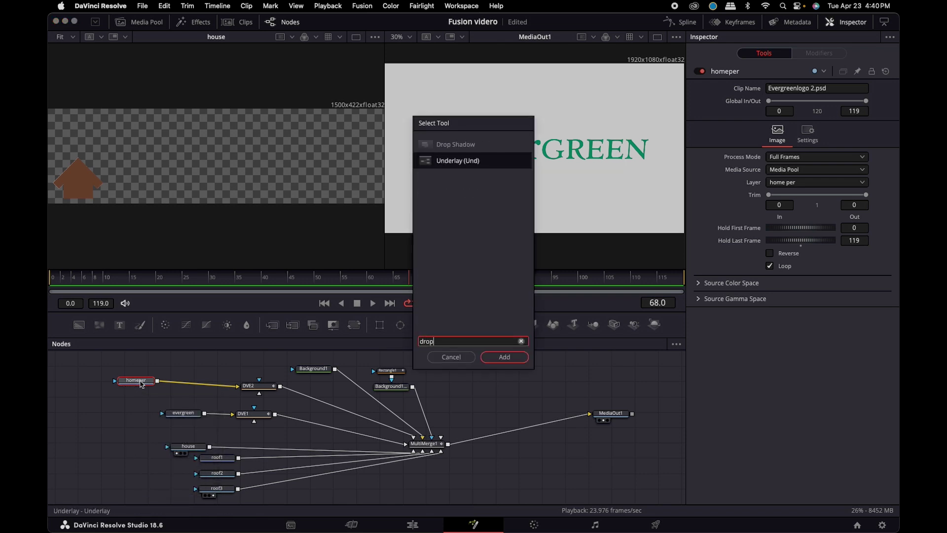
{"action": "left_click", "coordinate": [470, 144]}
{"action": "left_click", "coordinate": [504, 357]}
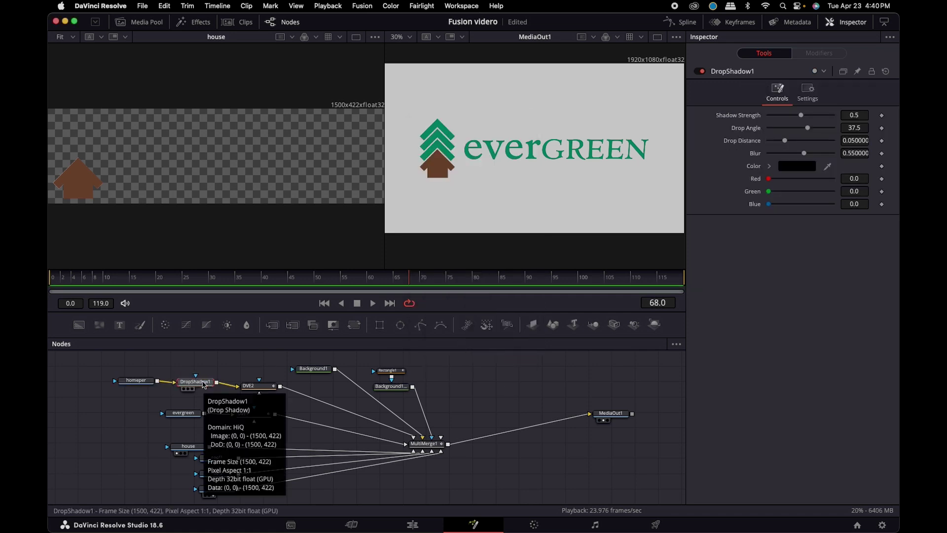
{"action": "left_click", "coordinate": [141, 380]}
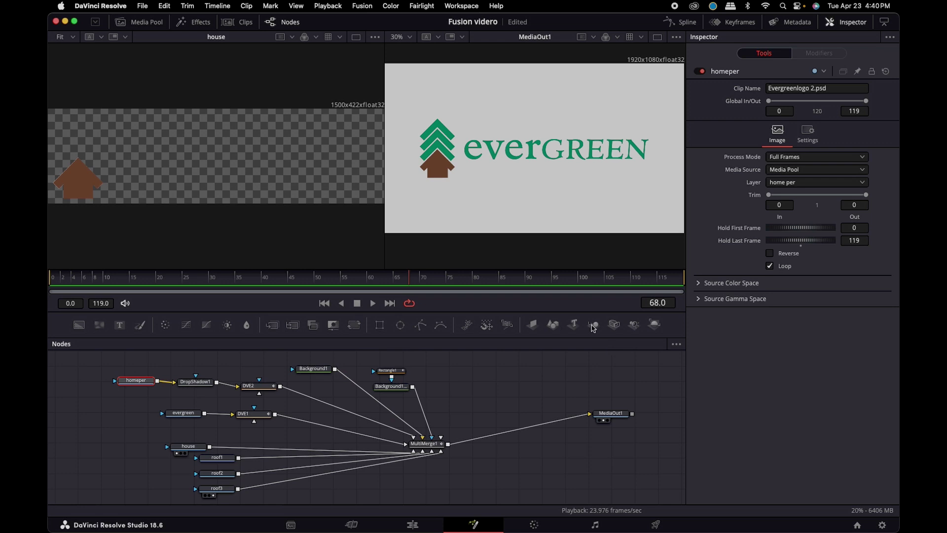
{"action": "left_click", "coordinate": [595, 281]}
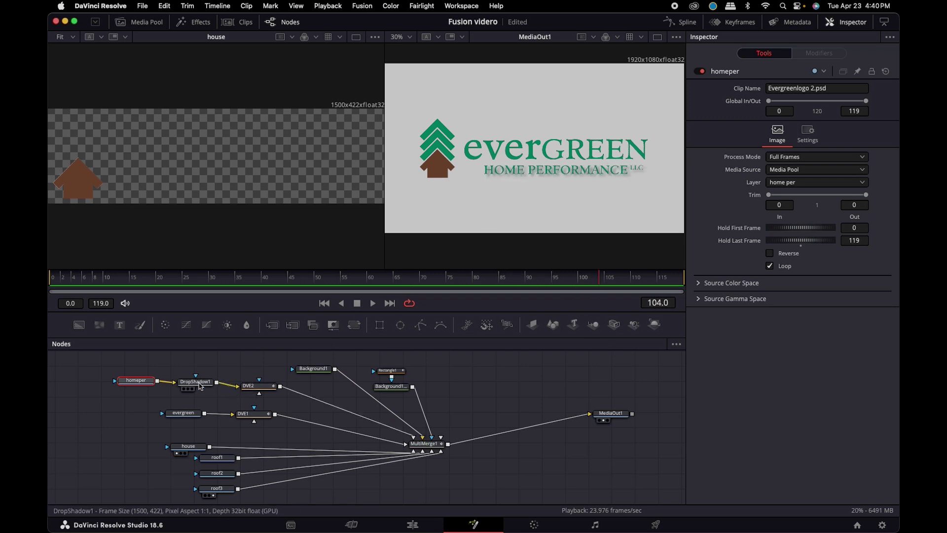
{"action": "left_click", "coordinate": [196, 381]}
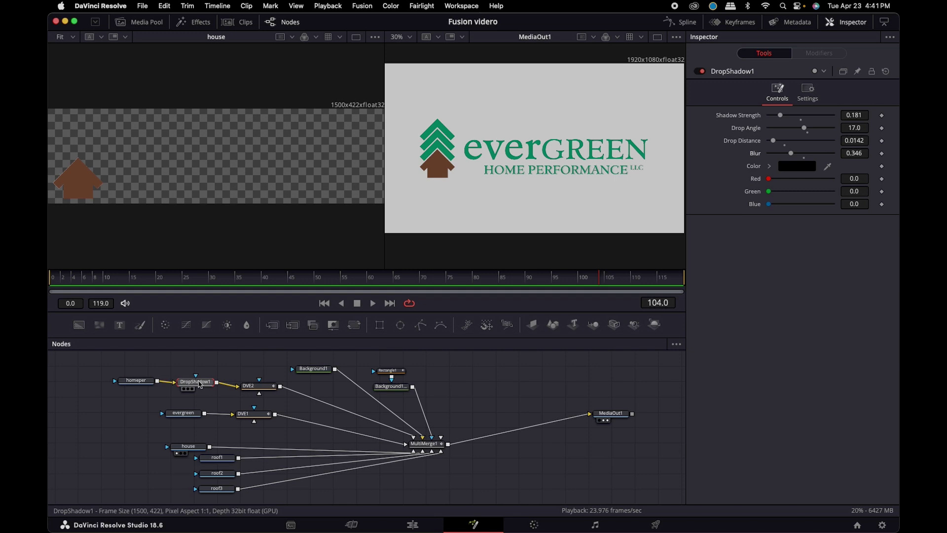
- Move the evergreen, house and roof1 nodes left and copy the tuned DropShadow1
{"action": "left_click_drag", "start_coordinate": [190, 418], "coordinate": [158, 418]}
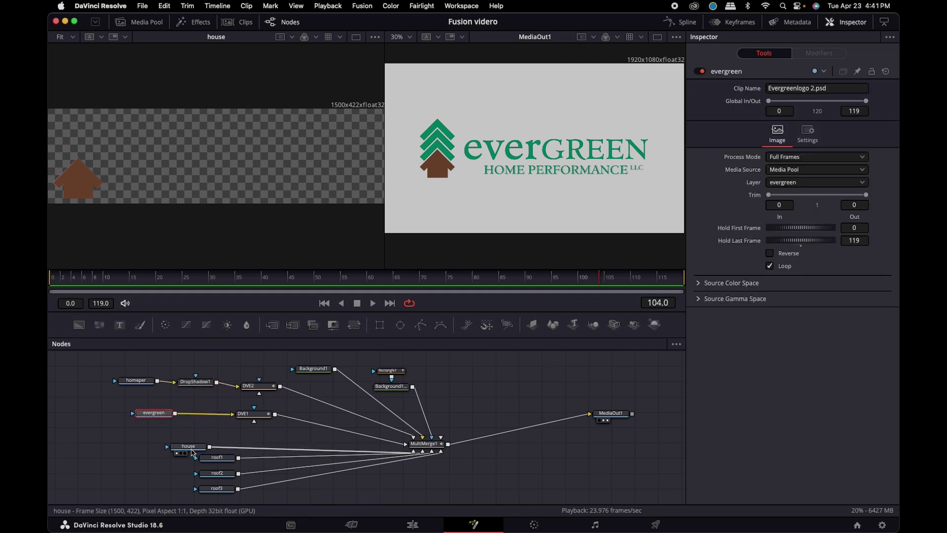
{"action": "left_click_drag", "start_coordinate": [189, 447], "coordinate": [150, 438]}
{"action": "left_click_drag", "start_coordinate": [219, 462], "coordinate": [177, 491]}
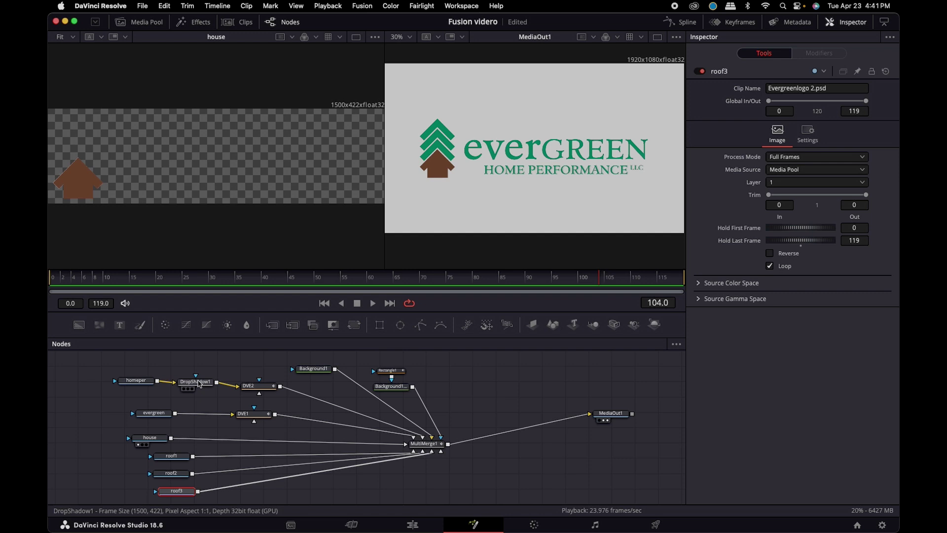
{"action": "left_click", "coordinate": [198, 383]}
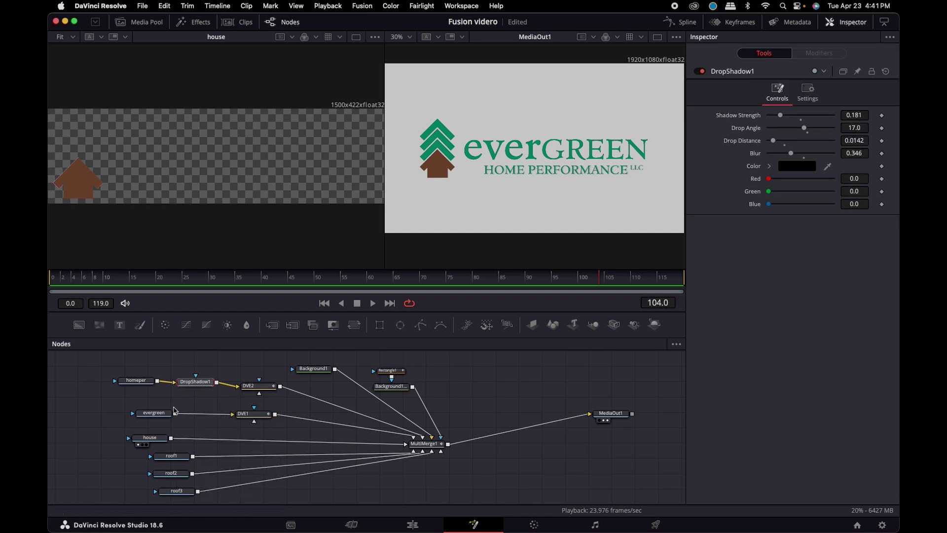
- Paste a drop-shadow copy after evergreen, house, roof1, roof2 and roof3
{"action": "left_click", "coordinate": [156, 413]}
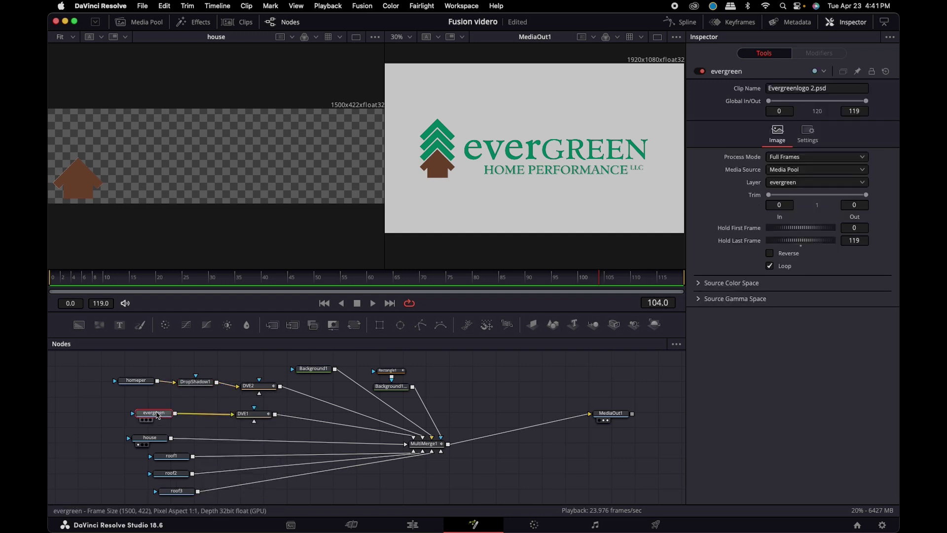
{"action": "key", "text": "ctrl+v"}
{"action": "left_click", "coordinate": [148, 438]}
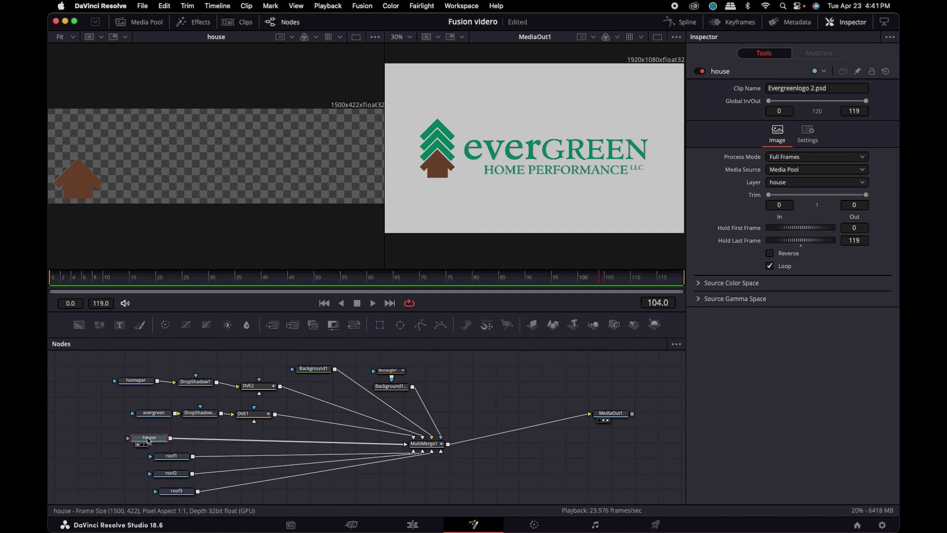
{"action": "key", "text": "ctrl+v"}
{"action": "left_click", "coordinate": [171, 458]}
{"action": "key", "text": "ctrl+v"}
{"action": "left_click", "coordinate": [178, 474]}
{"action": "key", "text": "ctrl+v"}
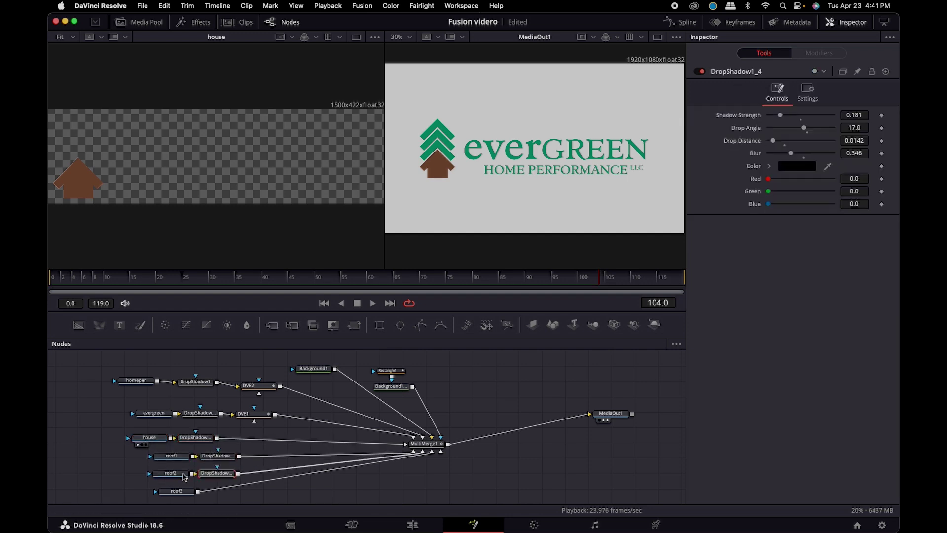
{"action": "left_click", "coordinate": [177, 492]}
{"action": "key", "text": "ctrl+v"}
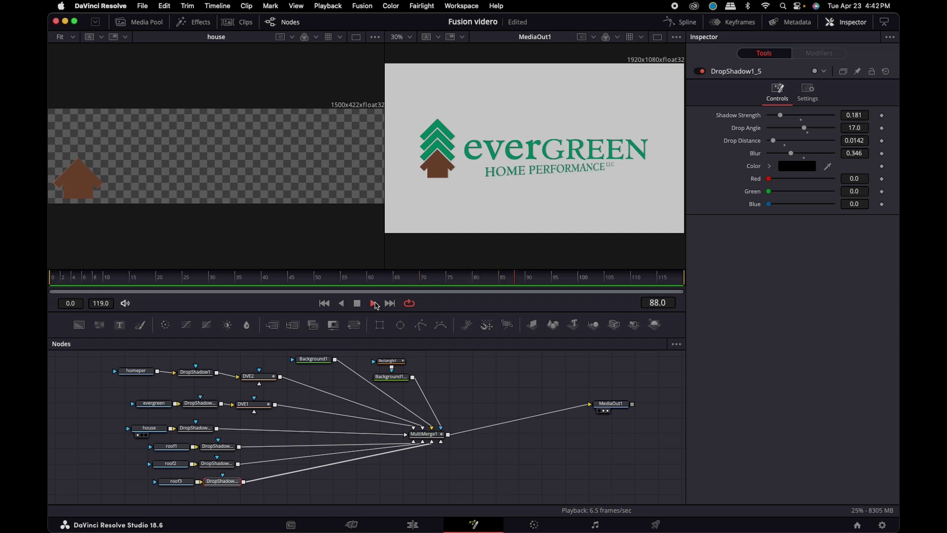
- Stop the Fusion preview, then play Fusion Composition 2 on V1 from its start with looping on
{"action": "left_click", "coordinate": [374, 304]}
{"action": "left_click", "coordinate": [412, 524]}
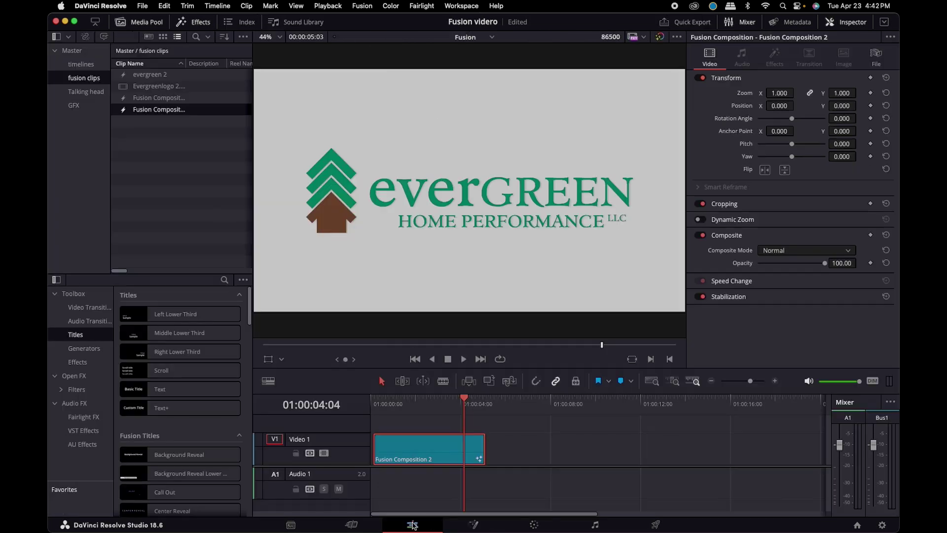
{"action": "left_click_drag", "start_coordinate": [467, 406], "coordinate": [374, 406]}
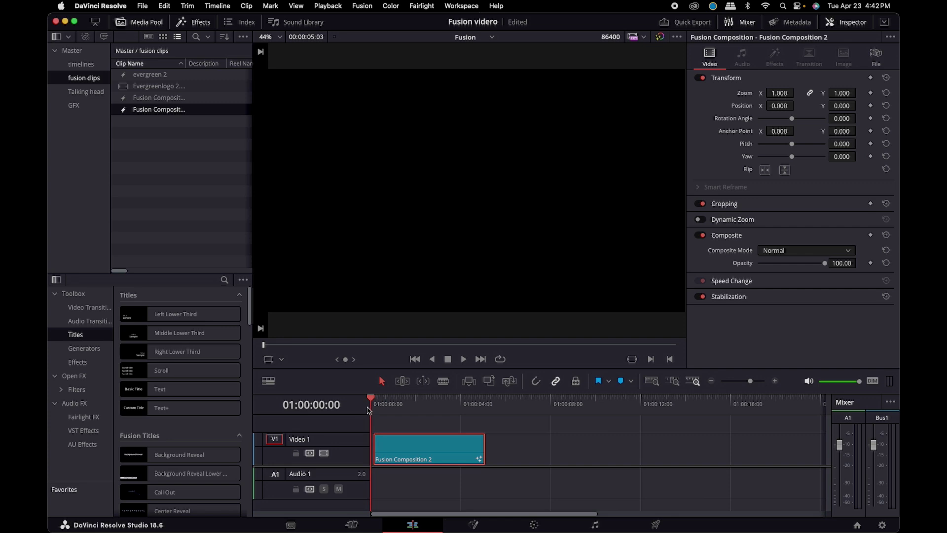
{"action": "key", "text": "space"}
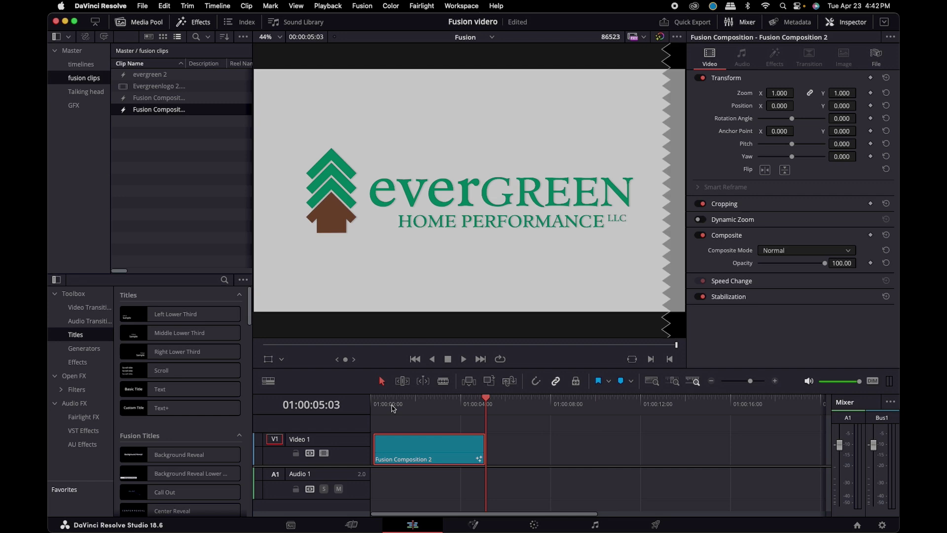
{"action": "left_click", "coordinate": [385, 408]}
{"action": "key", "text": "space"}
{"action": "left_click", "coordinate": [500, 359]}
{"action": "left_click", "coordinate": [463, 358]}
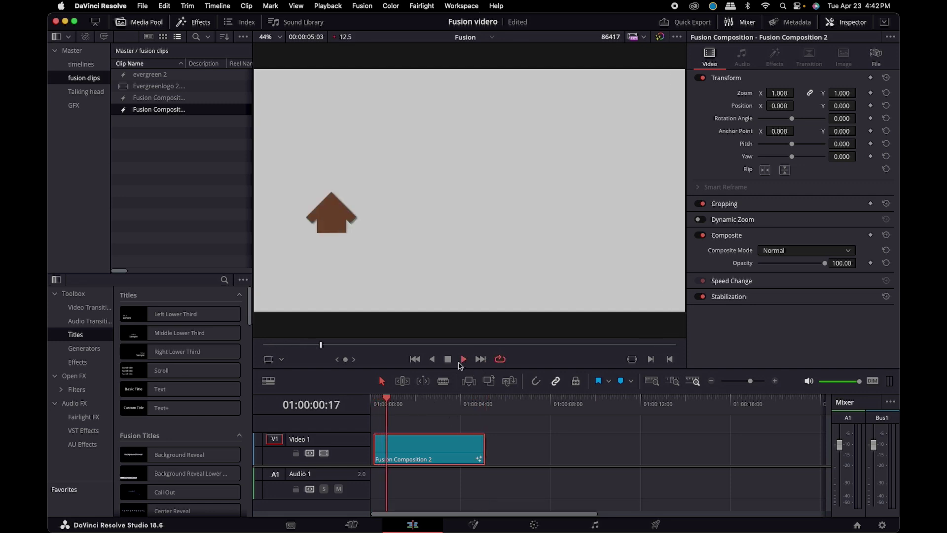